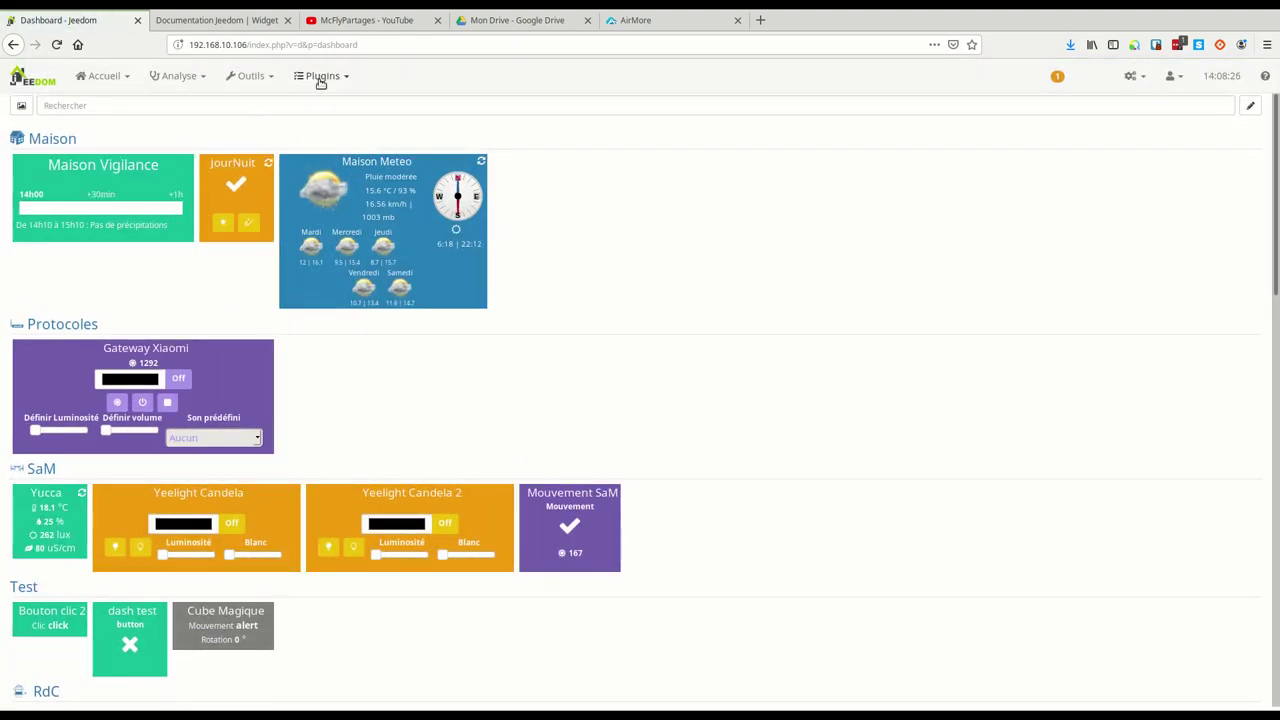
Activate the Widget plugin from plugin management.
left_click(322, 76)
left_click(334, 105)
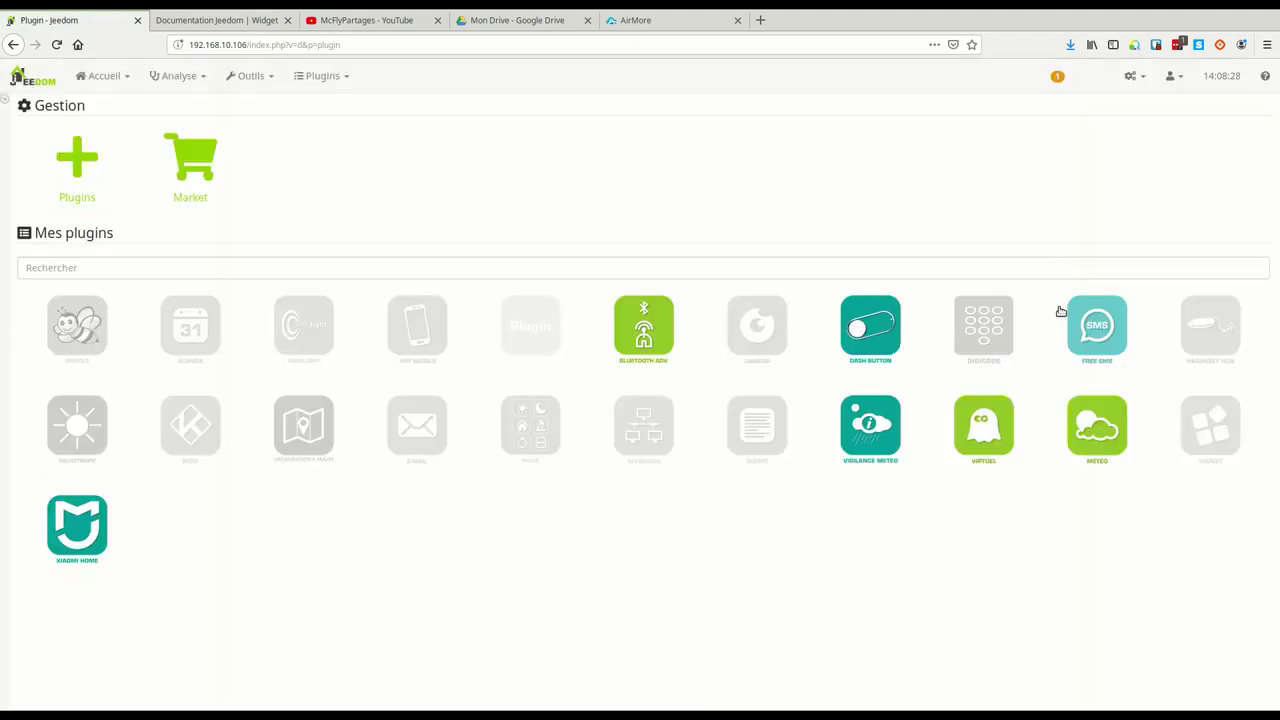
left_click(1205, 422)
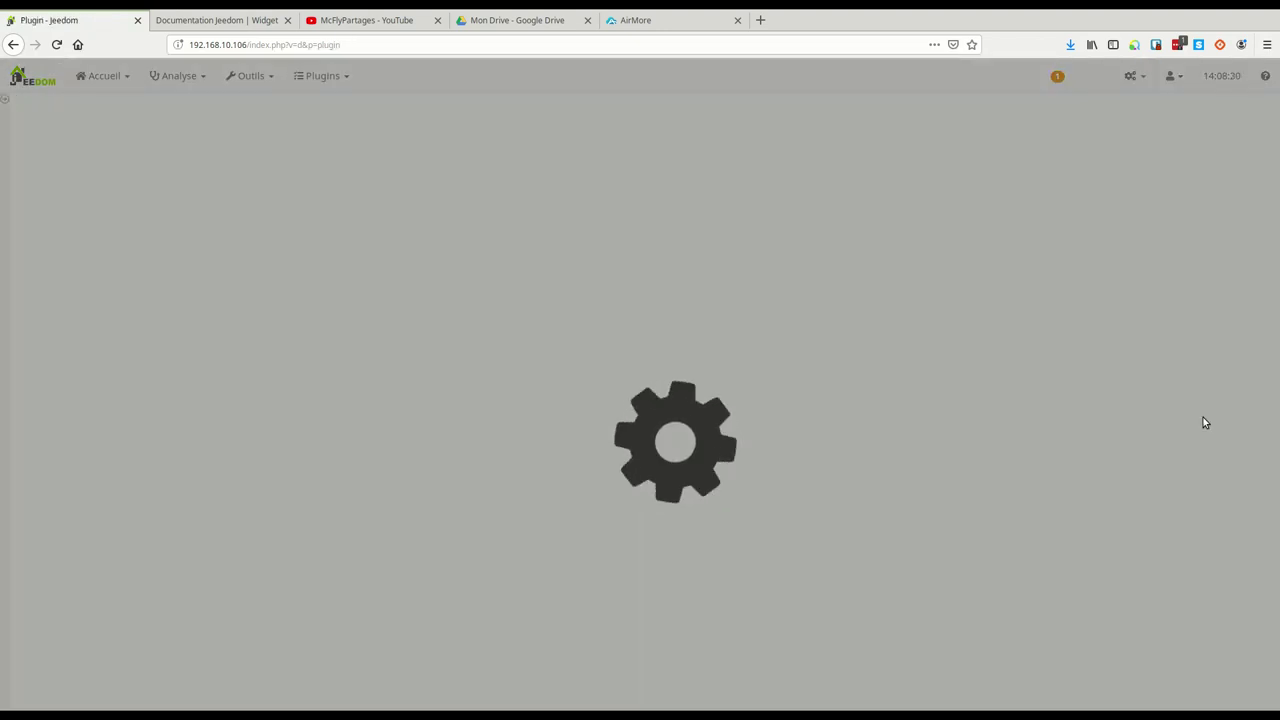
left_click(455, 176)
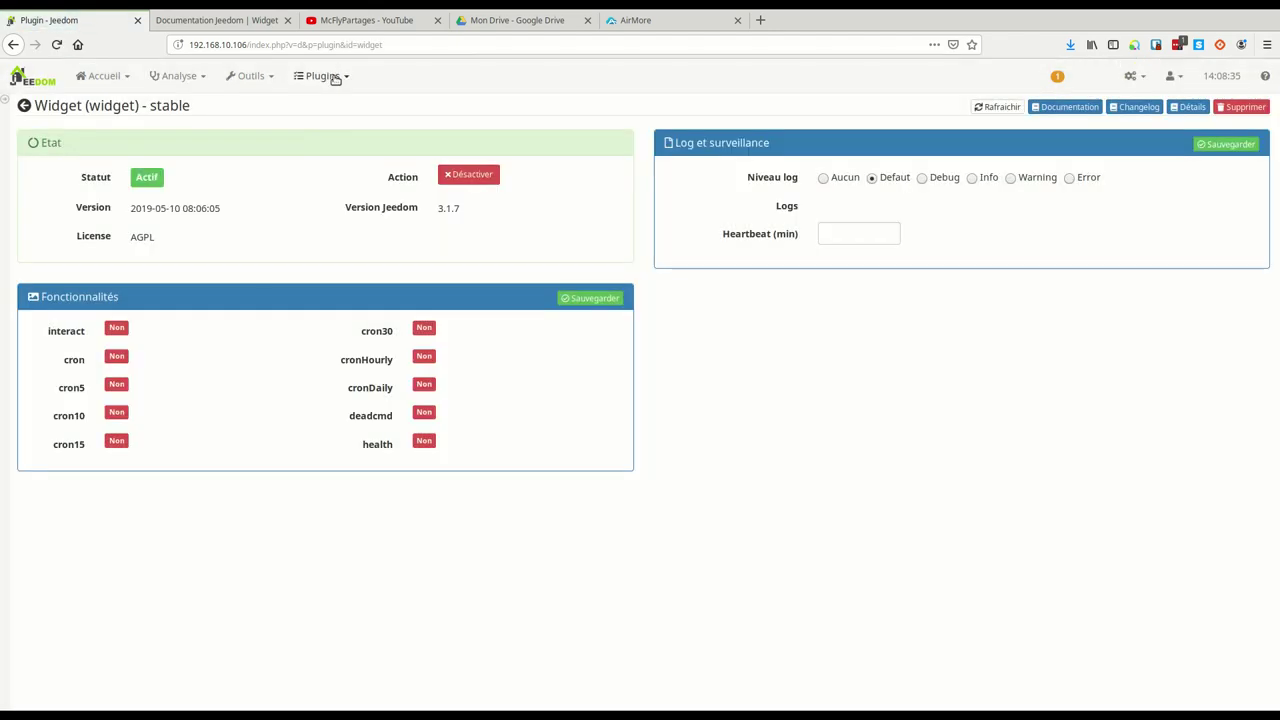
Start a Widget Simple Etat in the Widget plugin's easy creation mode.
left_click(335, 78)
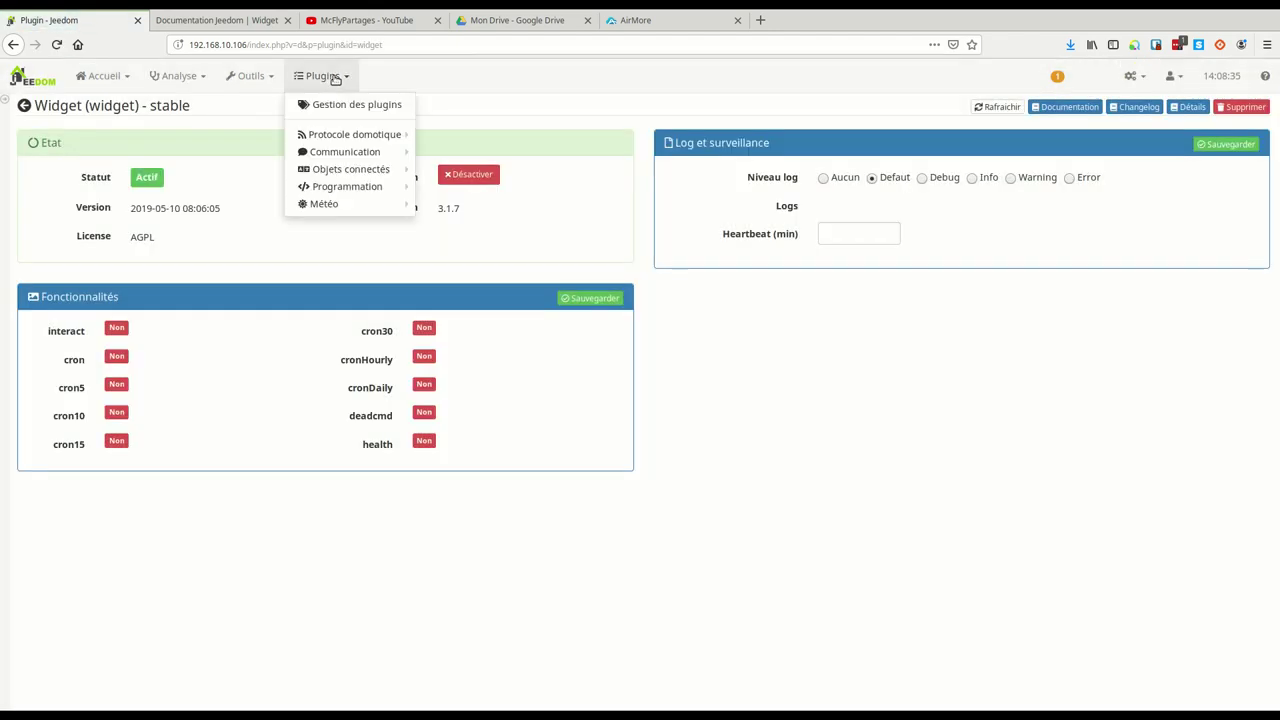
mouse_move(380, 204)
mouse_move(406, 188)
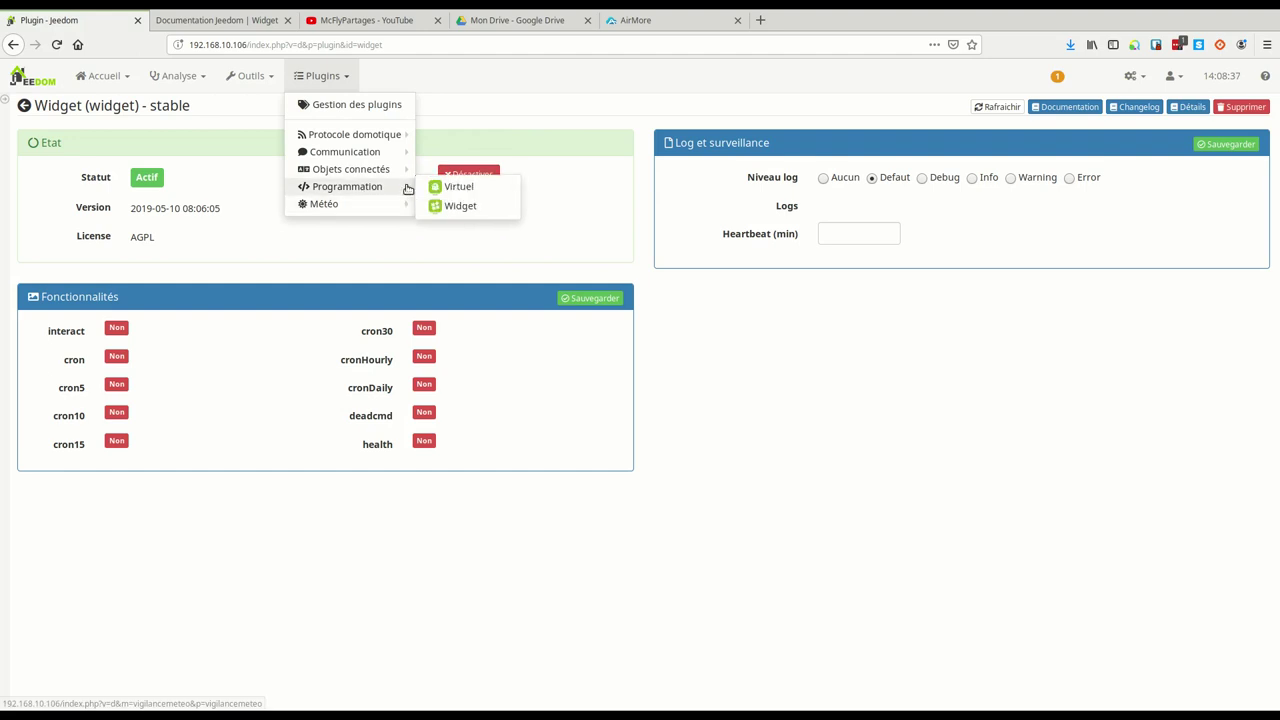
left_click(463, 212)
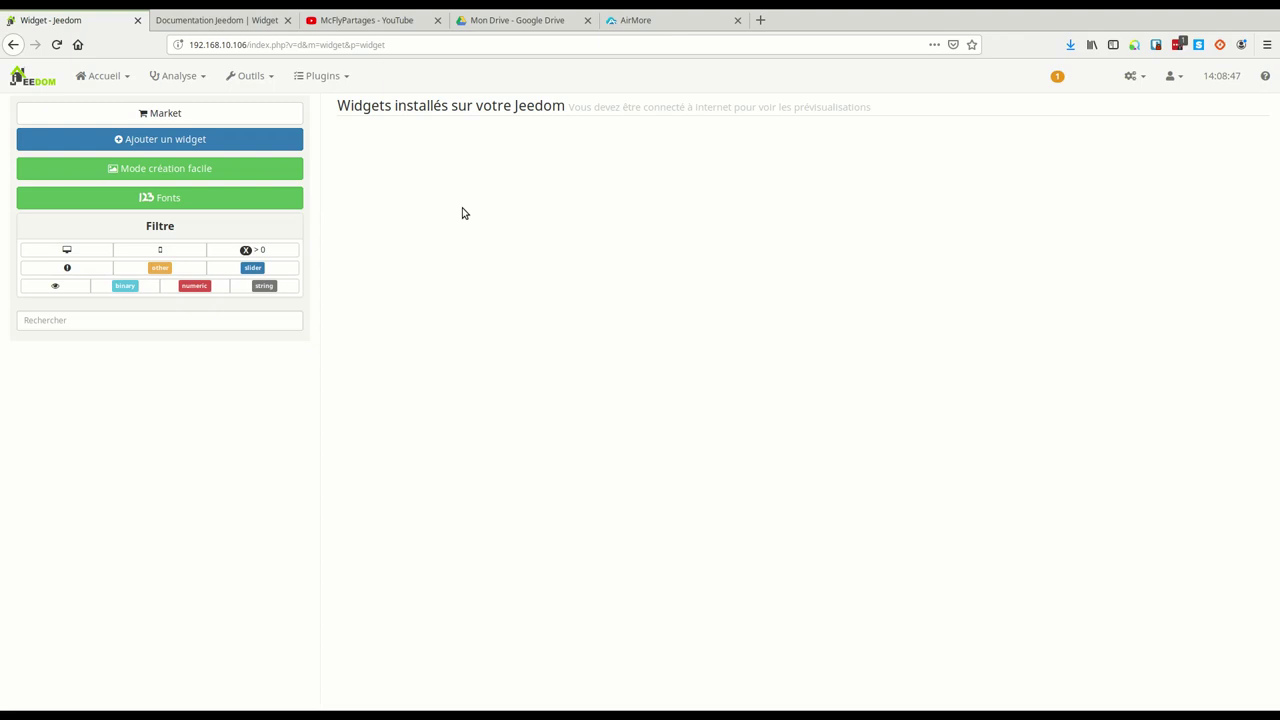
left_click(145, 169)
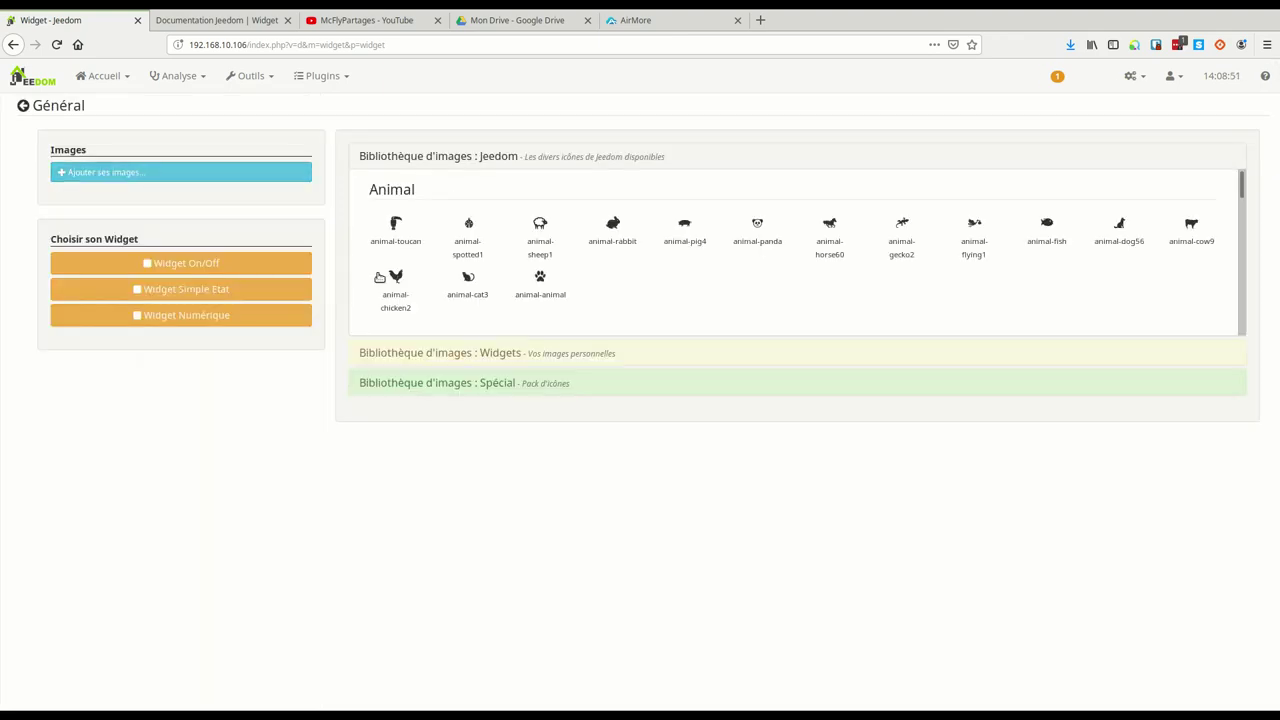
left_click(195, 297)
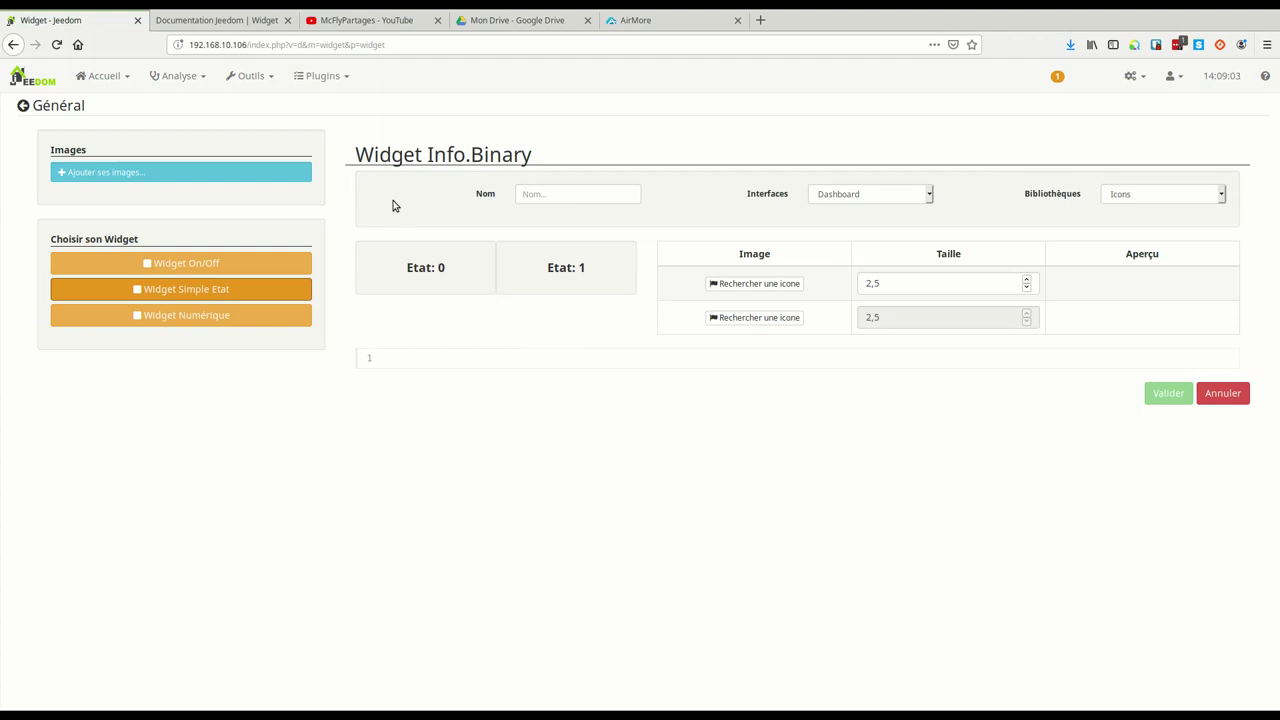
Upload the images Nuit.png and Jour.png and set the new widget's library to Images.
left_click(122, 172)
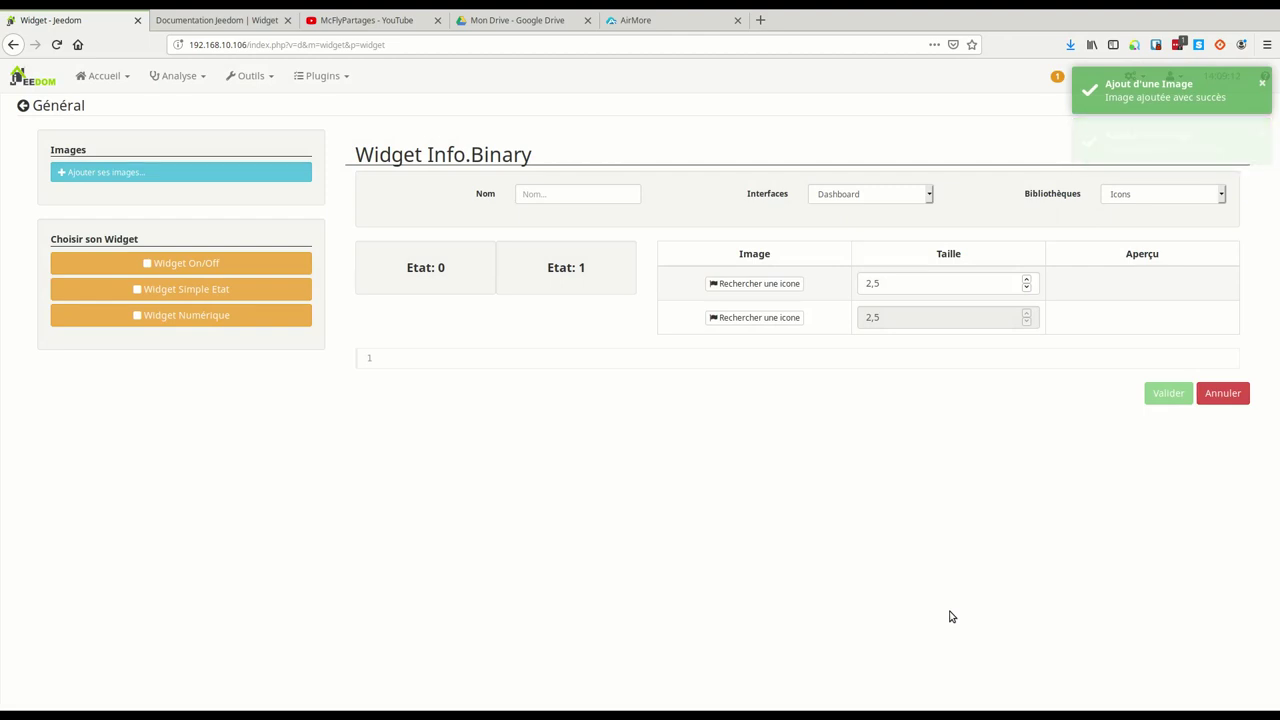
left_click(1147, 196)
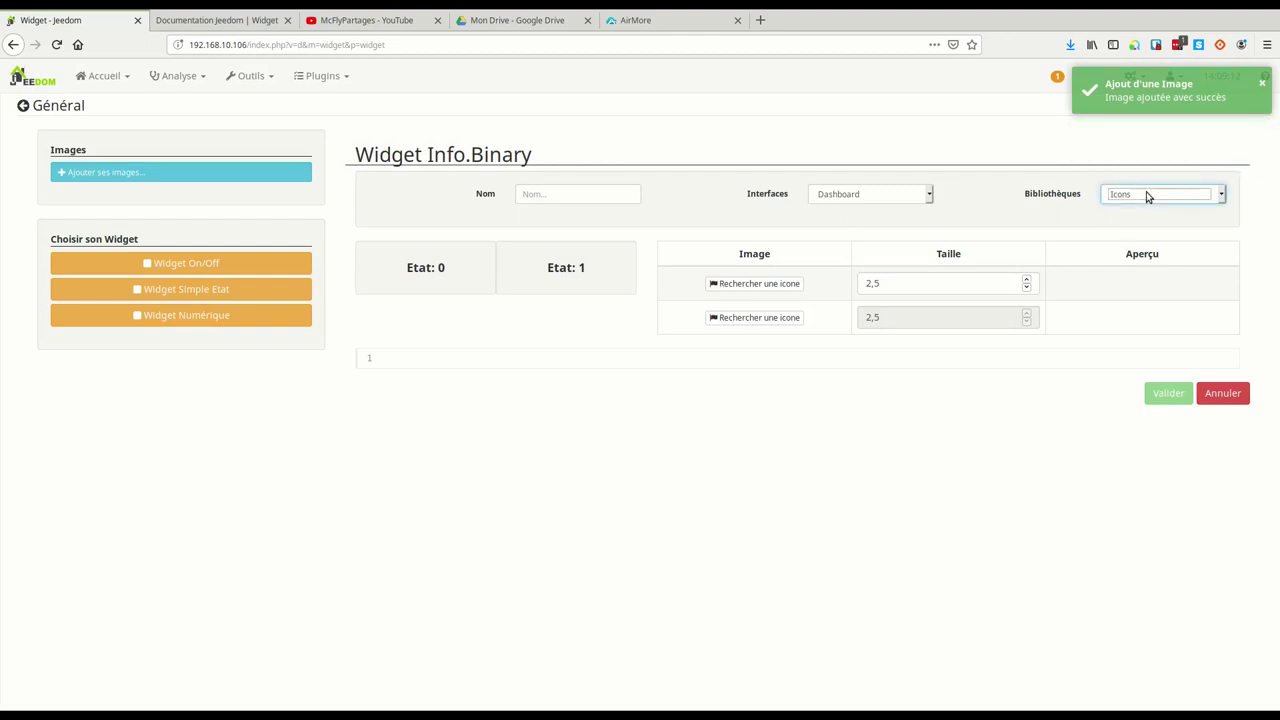
left_click(1150, 236)
Assign Nuit.png to state 0 and Jour.png to state 1 of the widget.
left_click(804, 283)
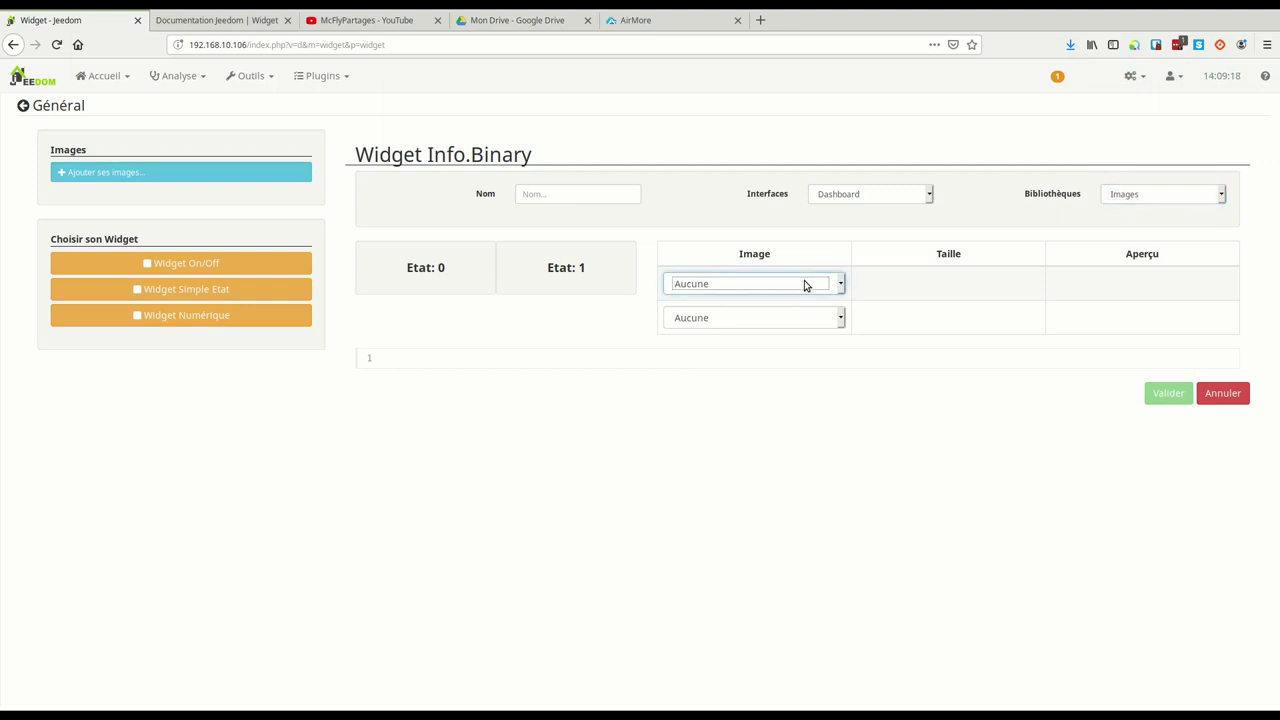
left_click(746, 344)
left_click(748, 330)
left_click(728, 372)
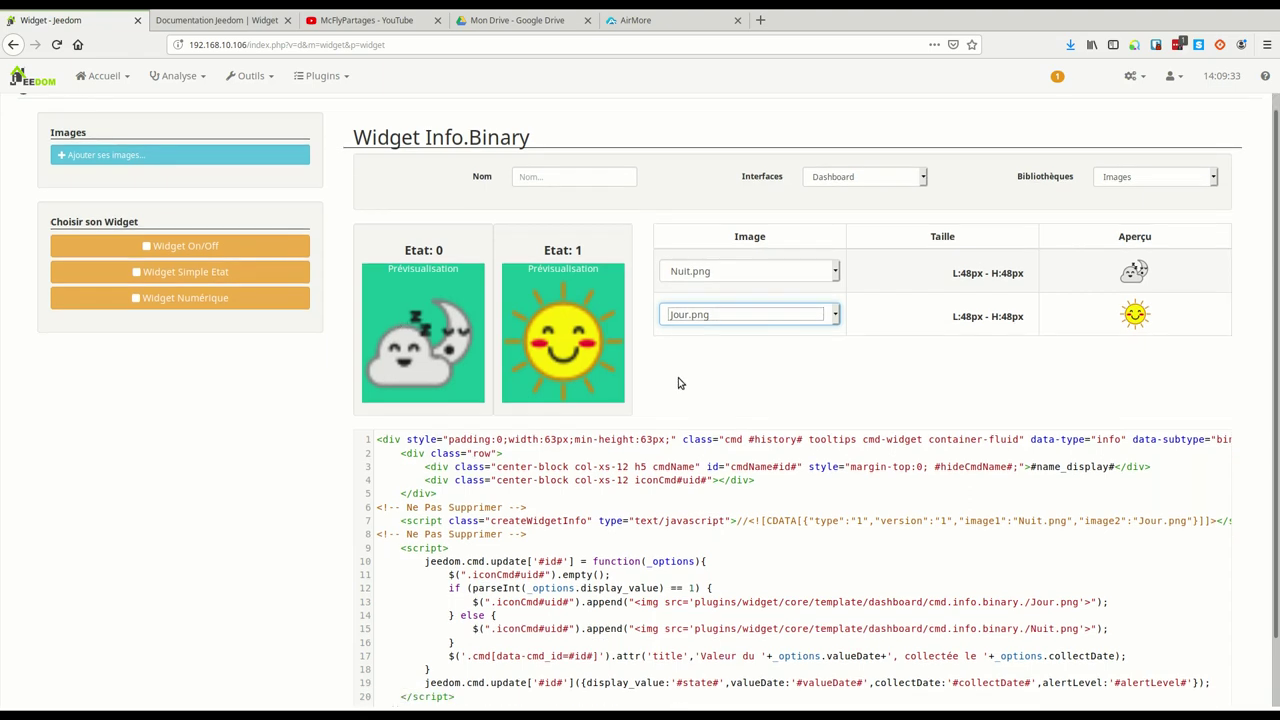
Name the widget JourNouit and validate its creation.
scroll(680, 380, "down", 2)
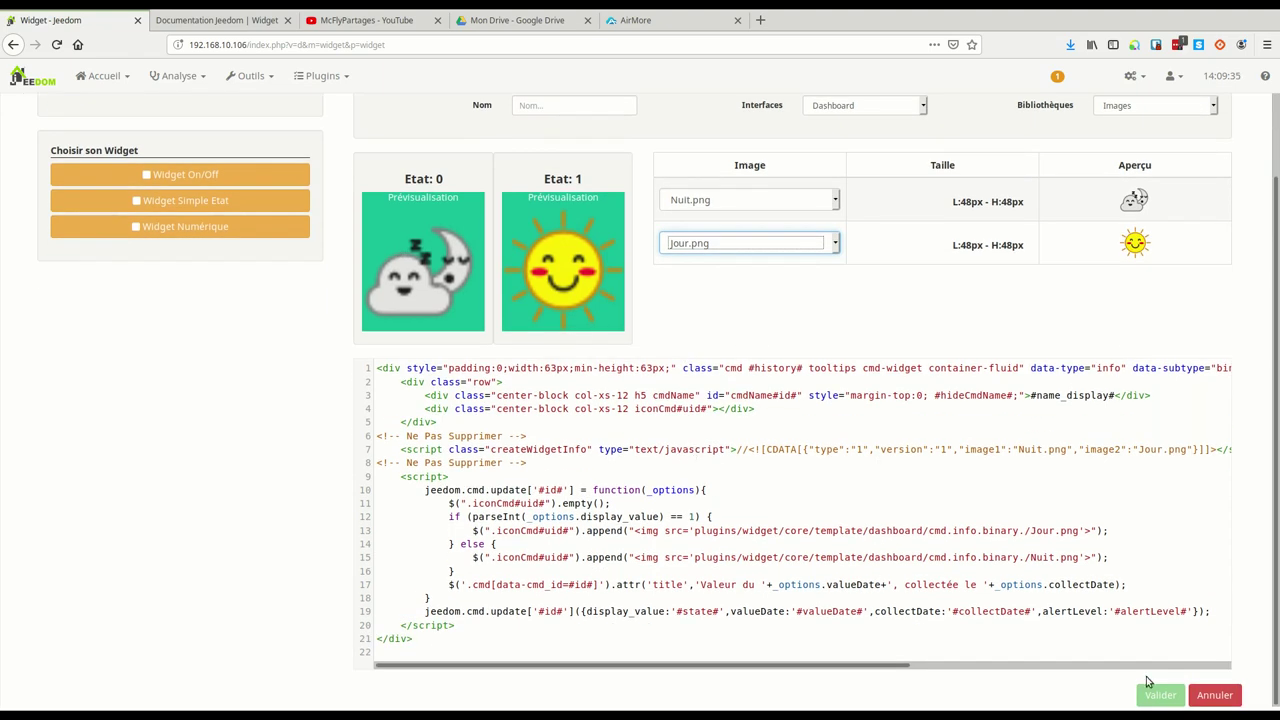
left_click(1113, 586)
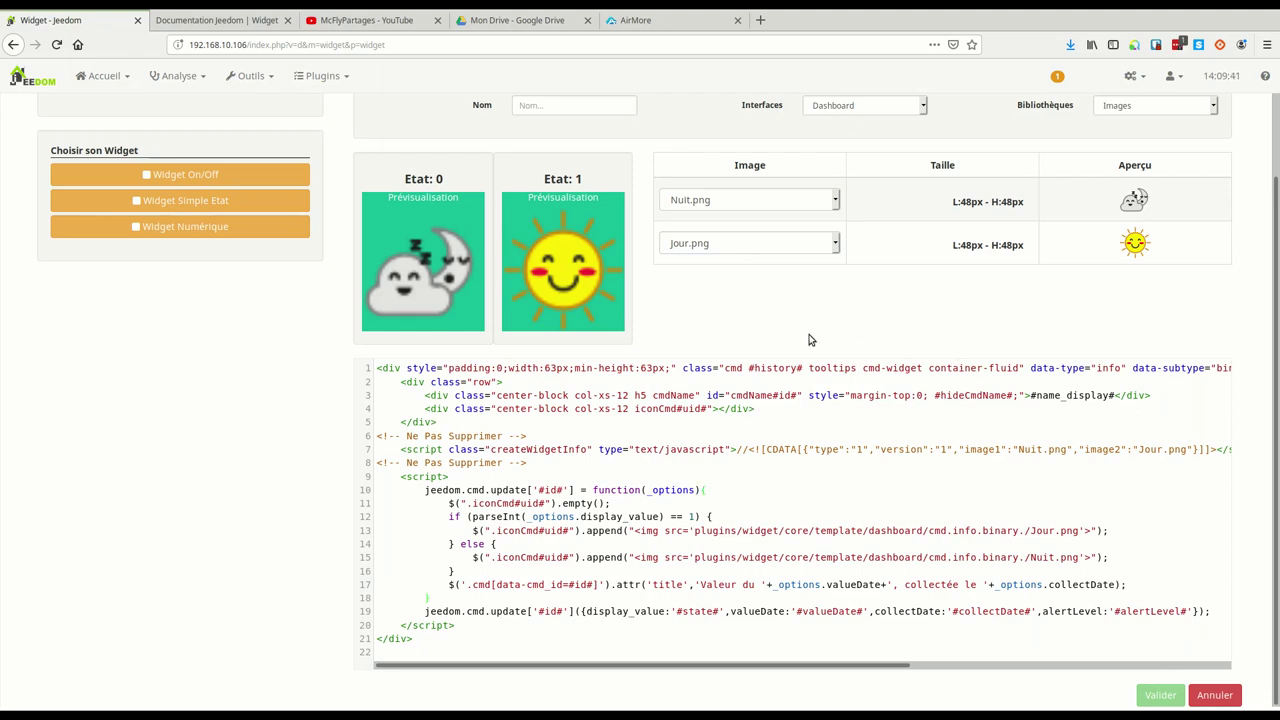
scroll(828, 338, "up", 2)
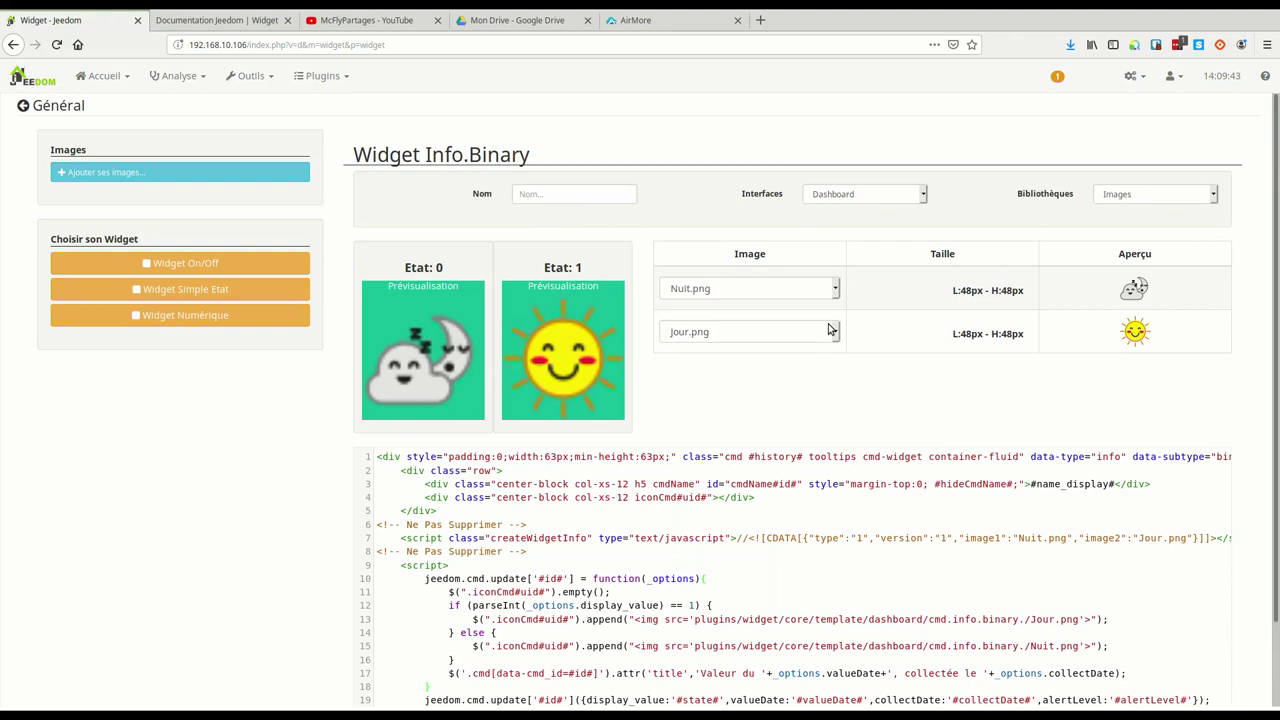
left_click(601, 199)
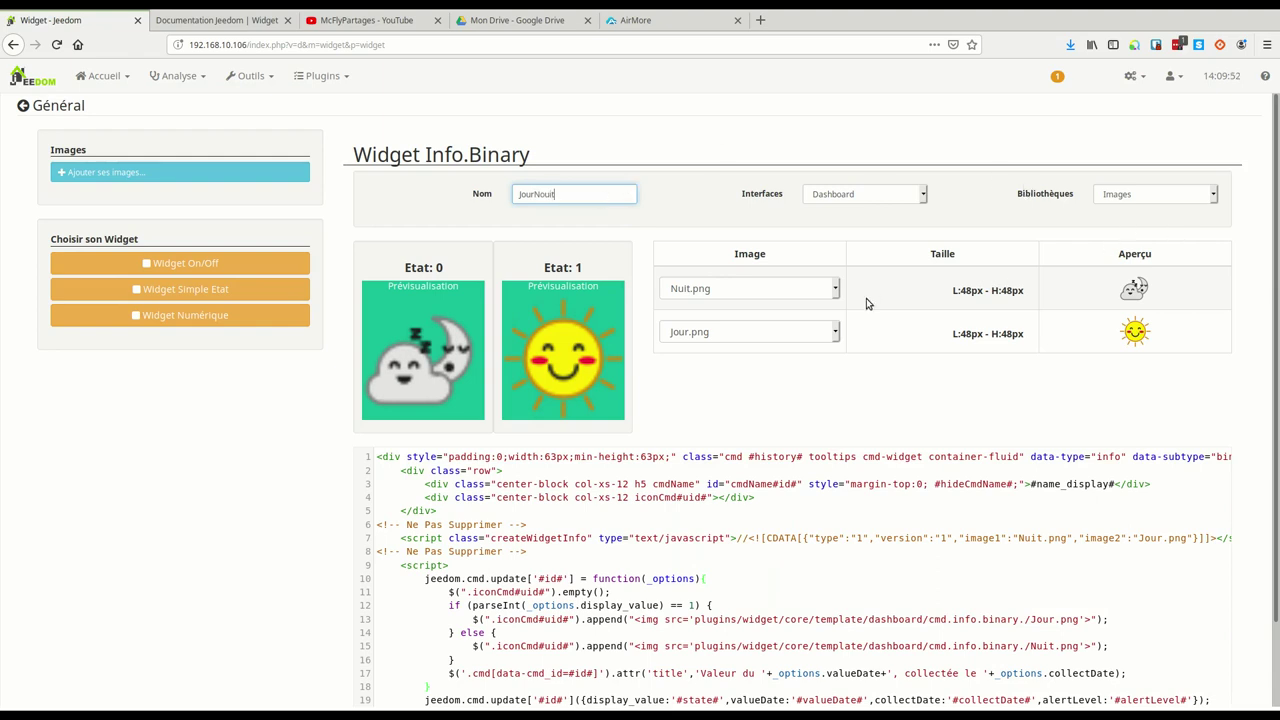
scroll(866, 297, "down", 2)
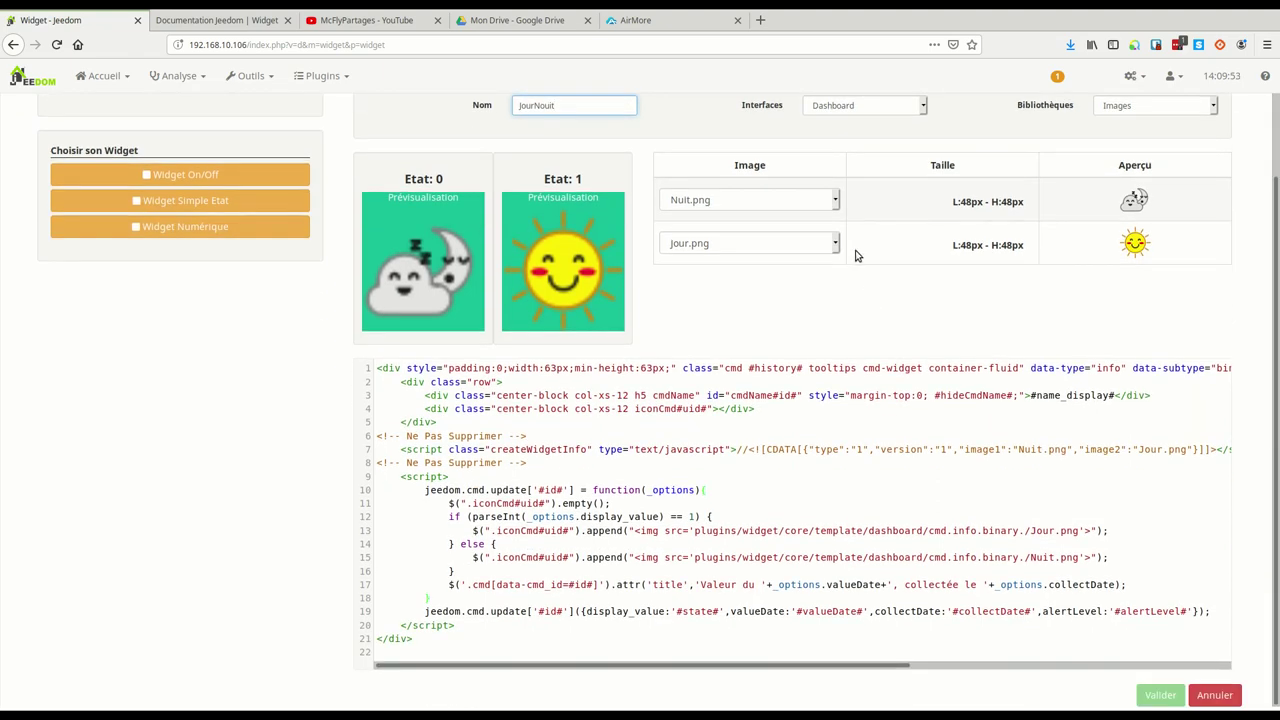
left_click(1126, 649)
left_click(1161, 697)
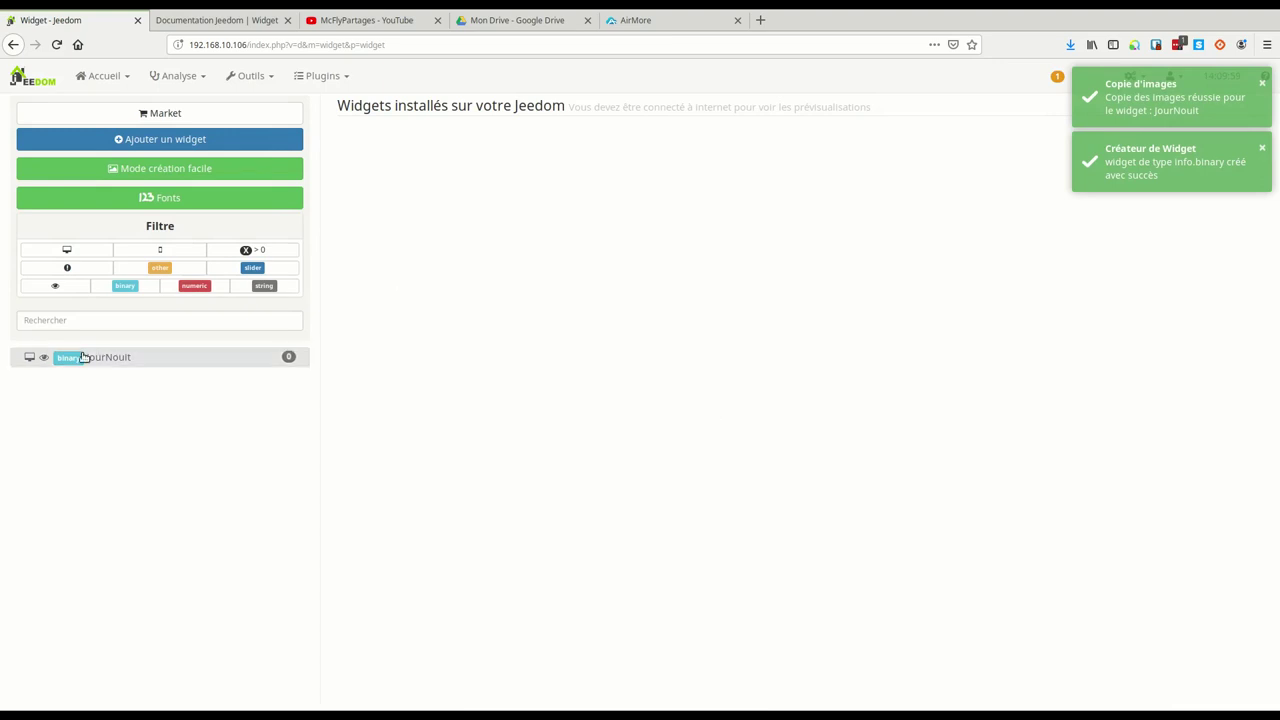
Apply the JourNouit widget to the Etat command of the JourNuit equipment in Maison.
left_click(84, 357)
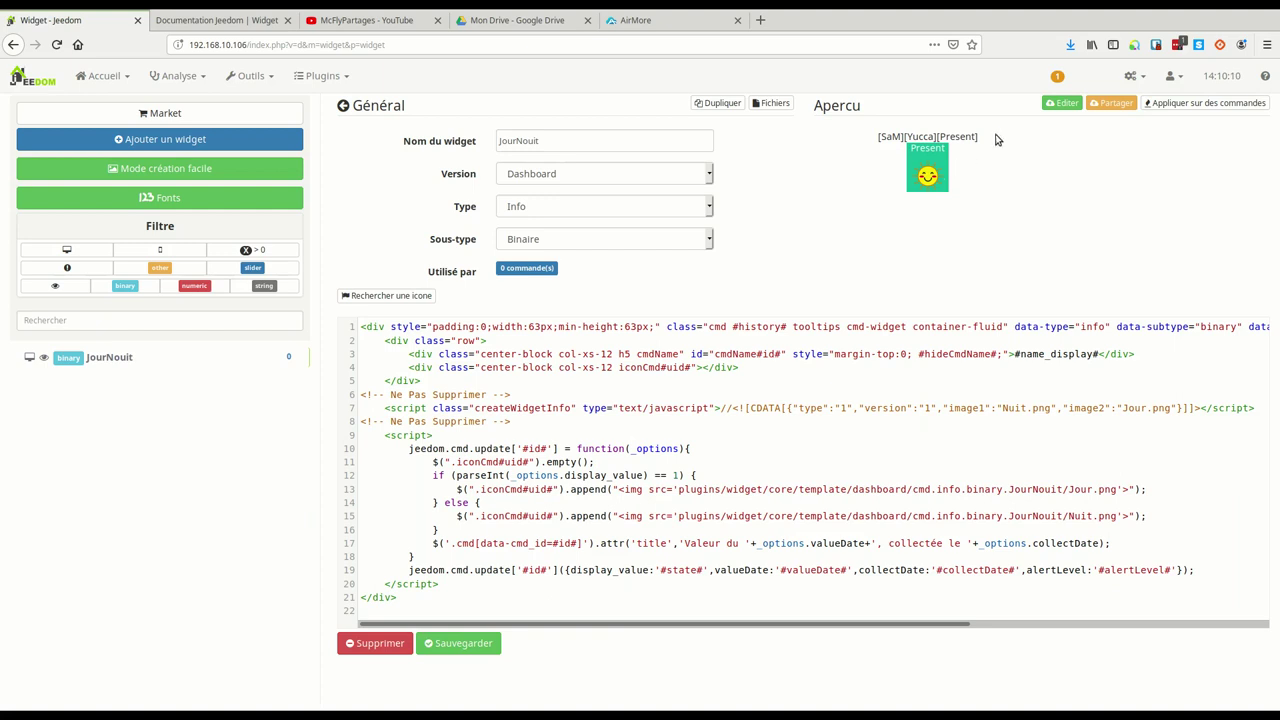
left_click(1201, 104)
scroll(628, 428, "down", 3)
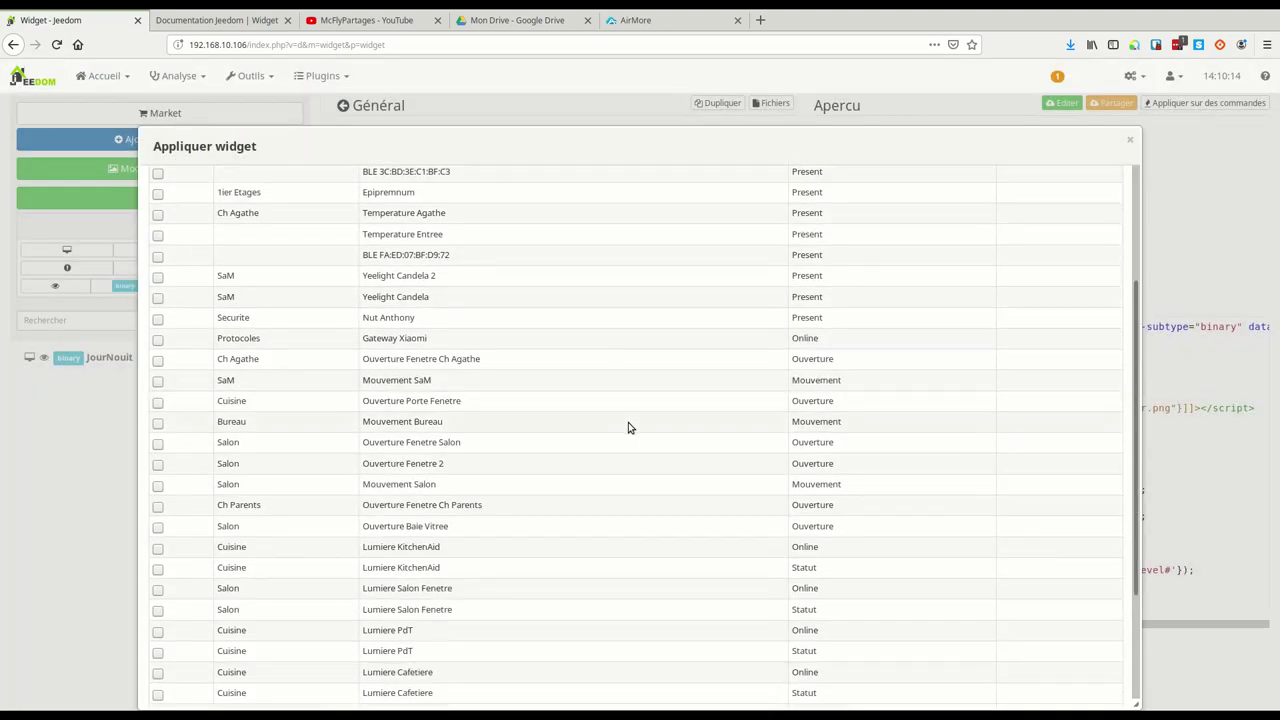
scroll(628, 427, "down", 3)
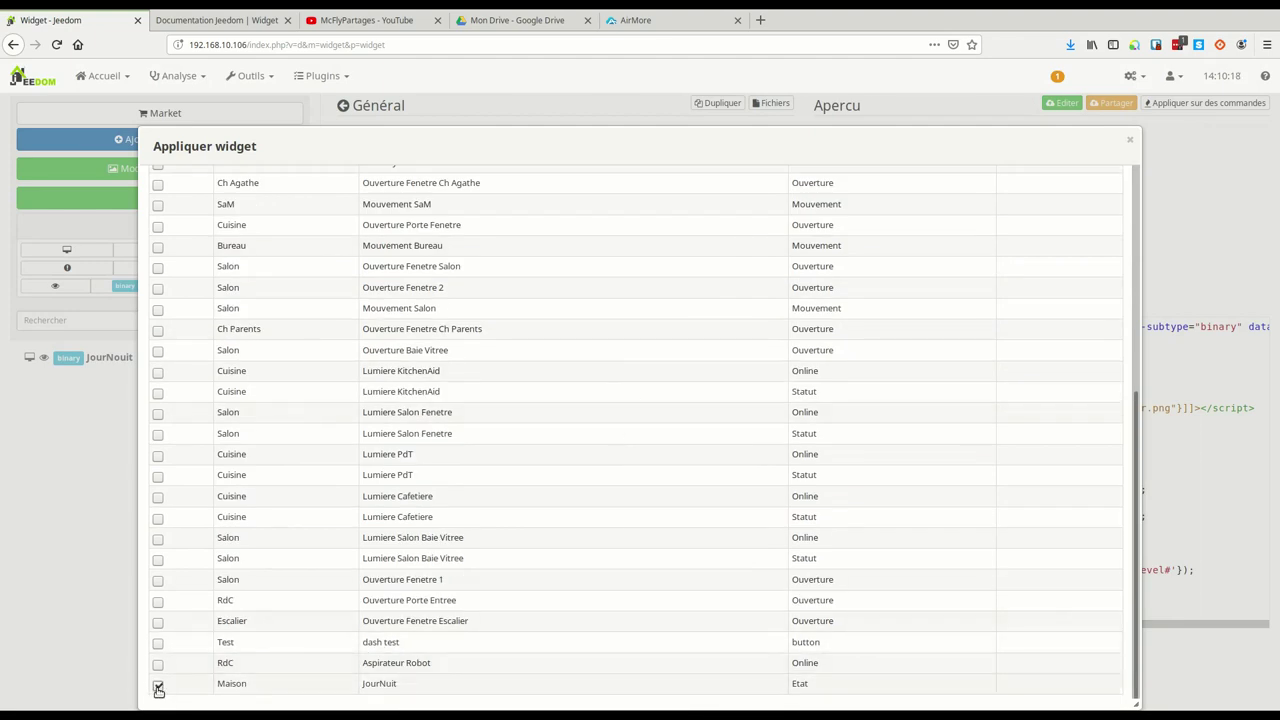
scroll(838, 303, "up", 5)
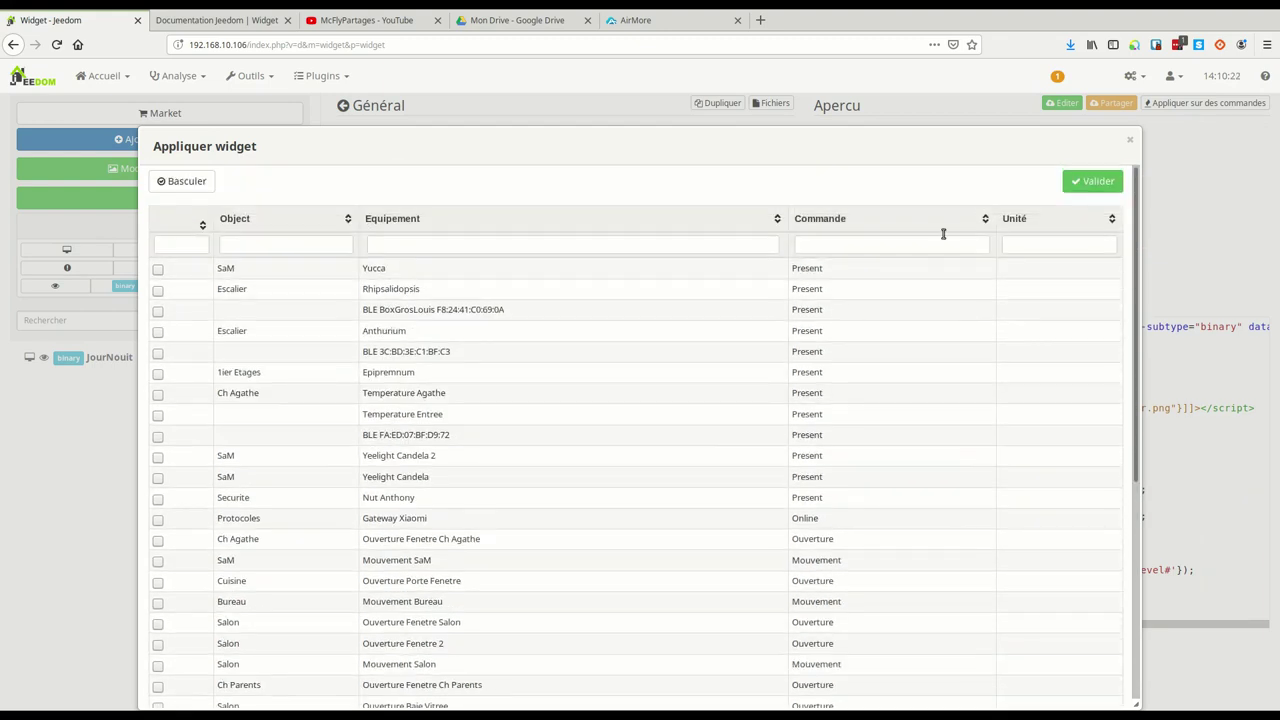
left_click(1078, 188)
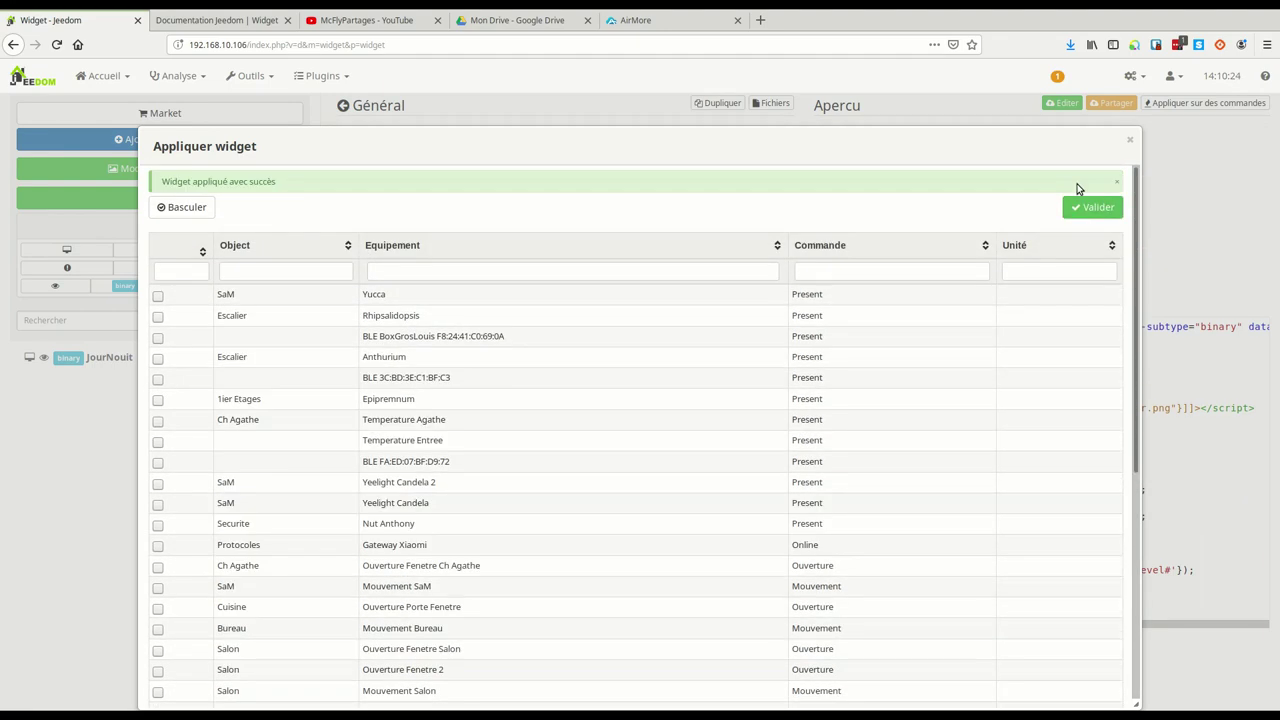
Review the list of commands, close it and save the JourNouit widget.
scroll(331, 400, "down", 3)
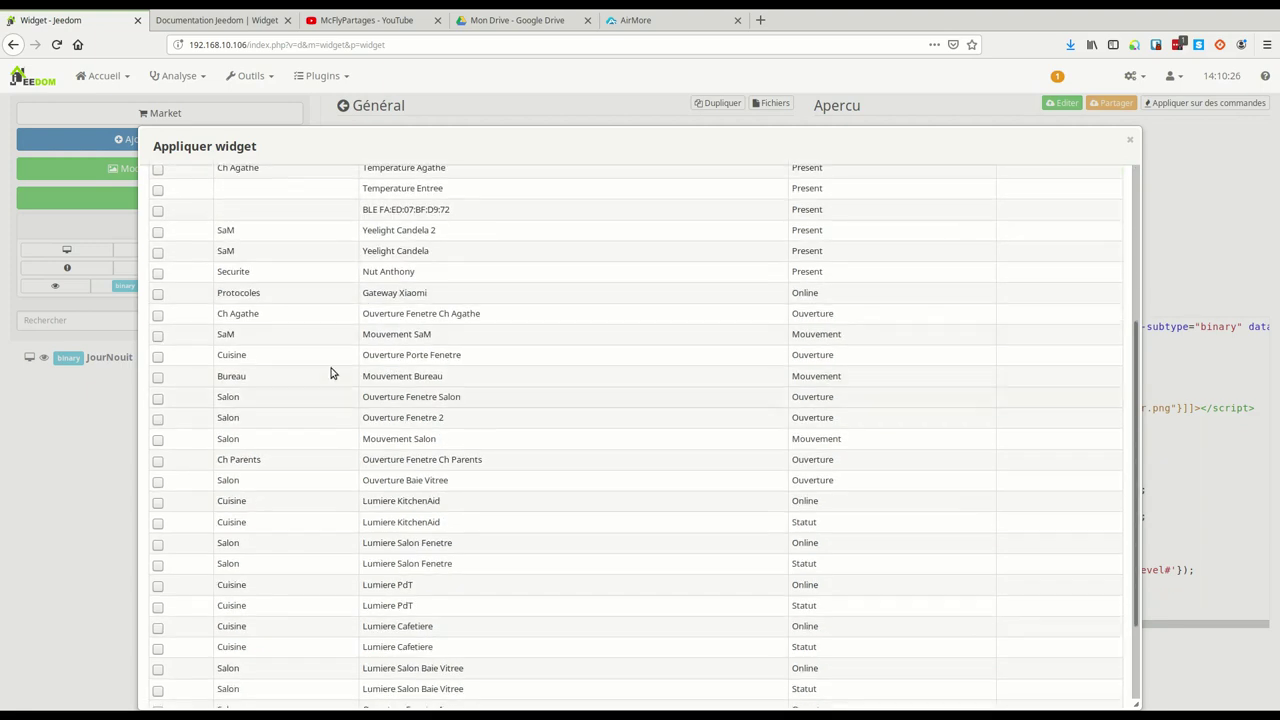
scroll(195, 413, "down", 3)
scroll(177, 420, "up", 7)
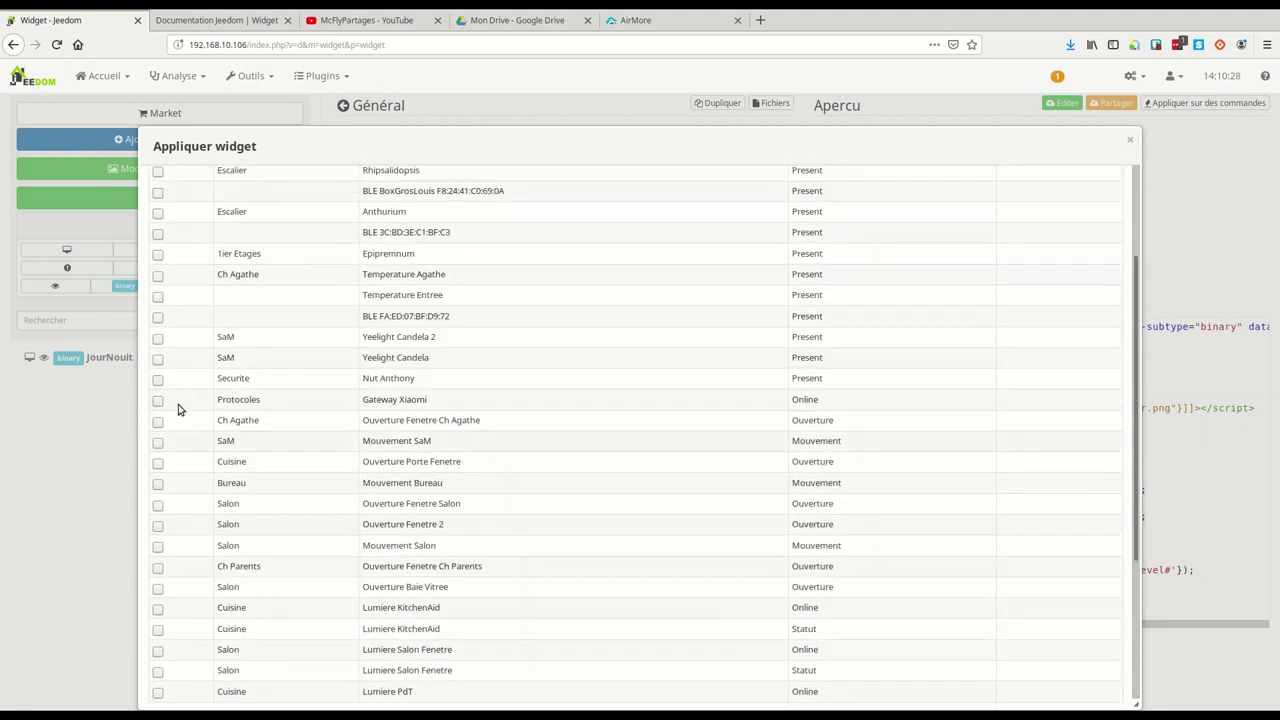
left_click(1132, 141)
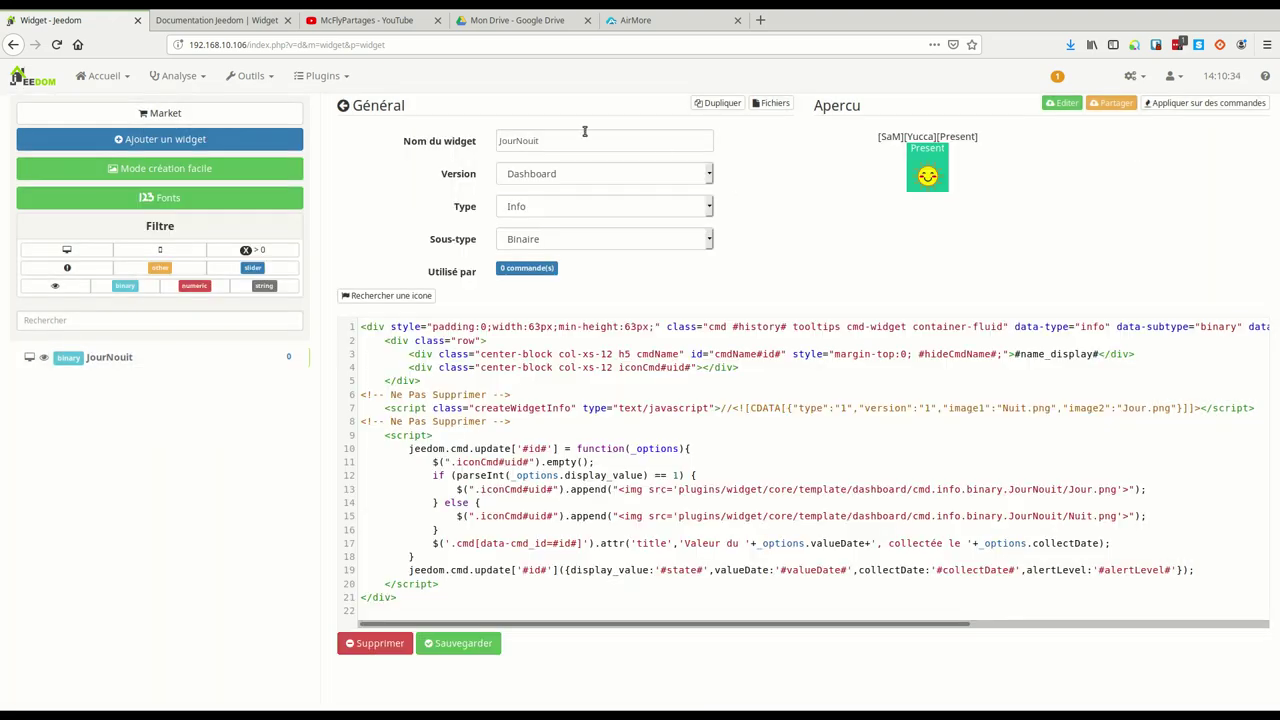
left_click(488, 645)
Set the Etat command's subtype to Binaire in the JourNuit virtual equipment and save it.
left_click(322, 77)
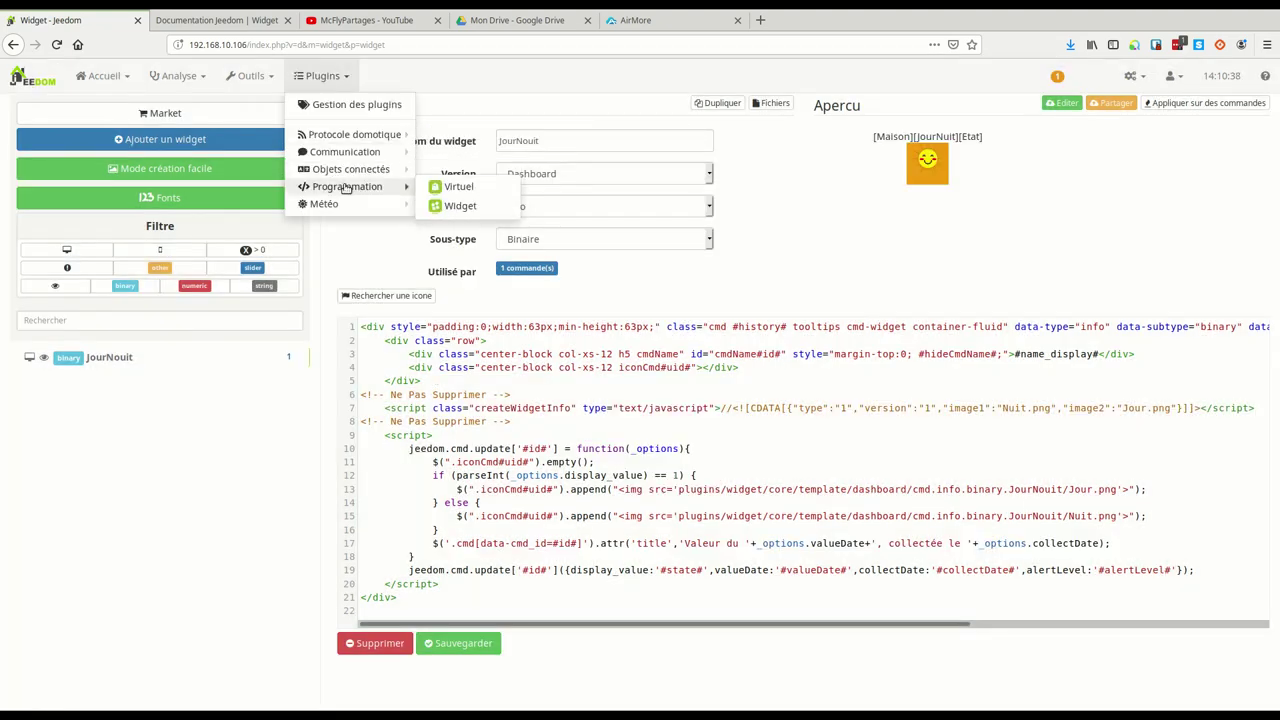
mouse_move(349, 205)
left_click(443, 186)
left_click(58, 288)
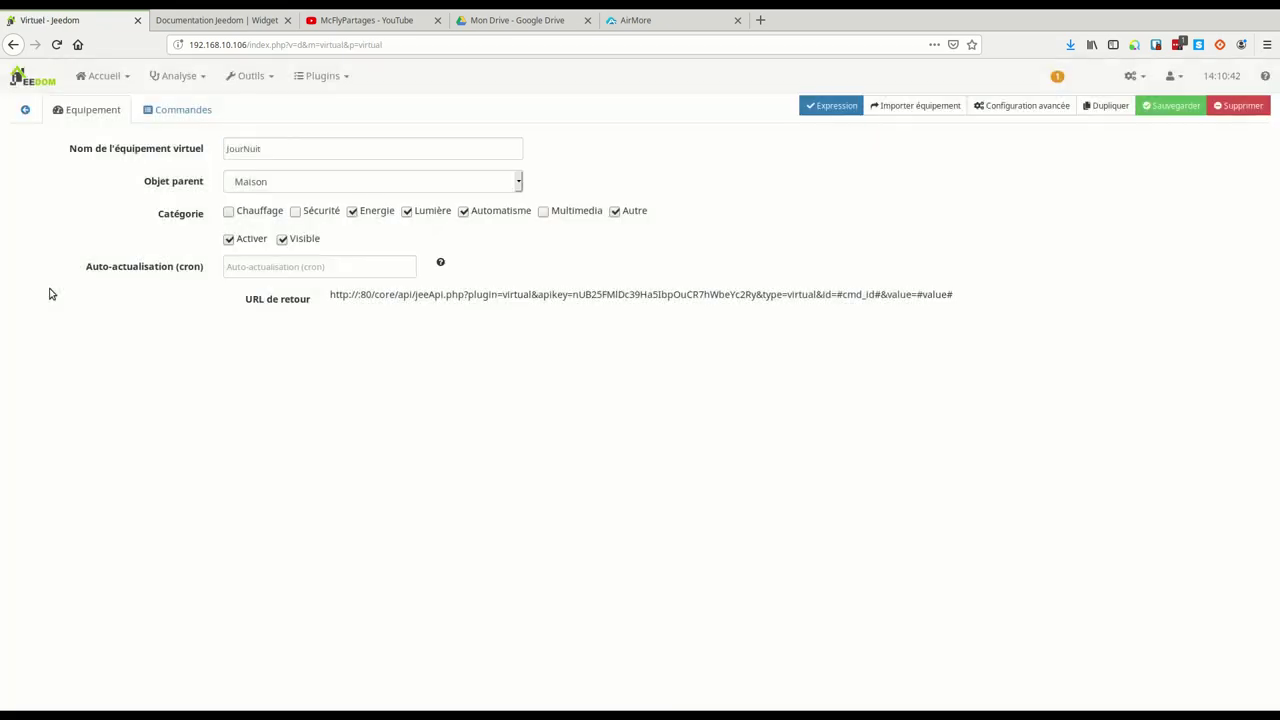
left_click(172, 112)
left_click(224, 210)
left_click(230, 240)
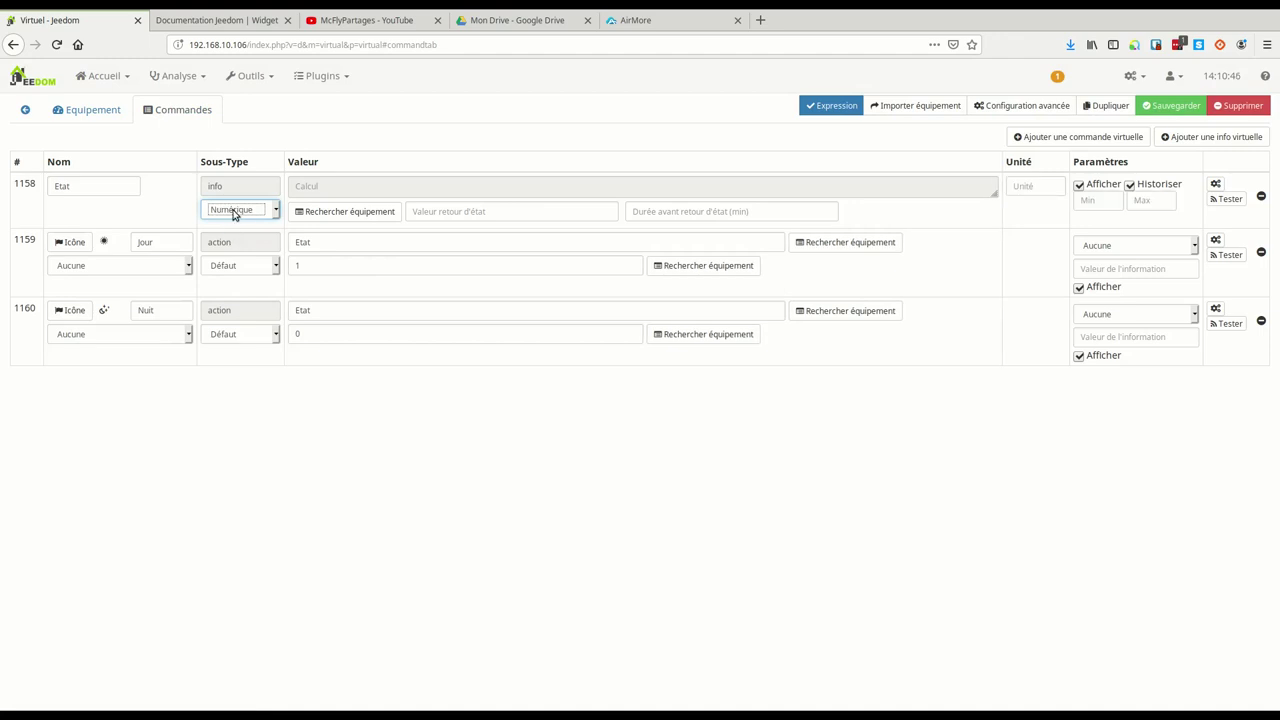
key("Up")
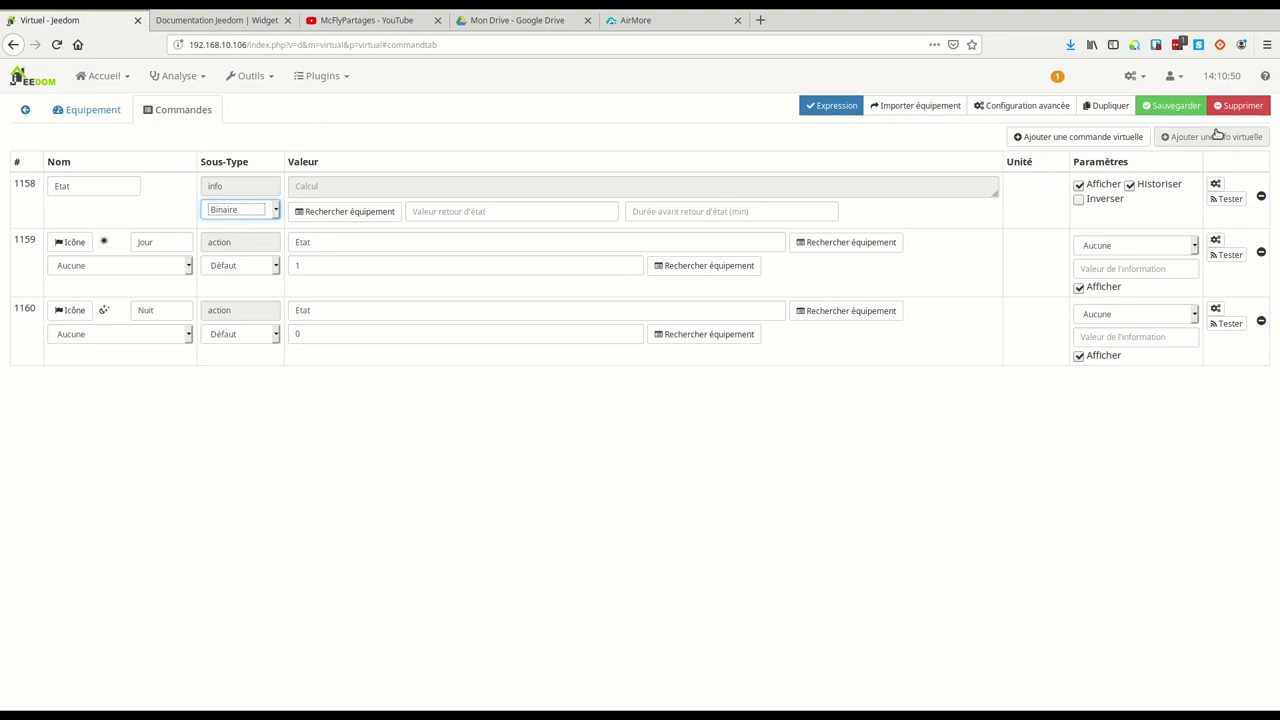
left_click(1180, 107)
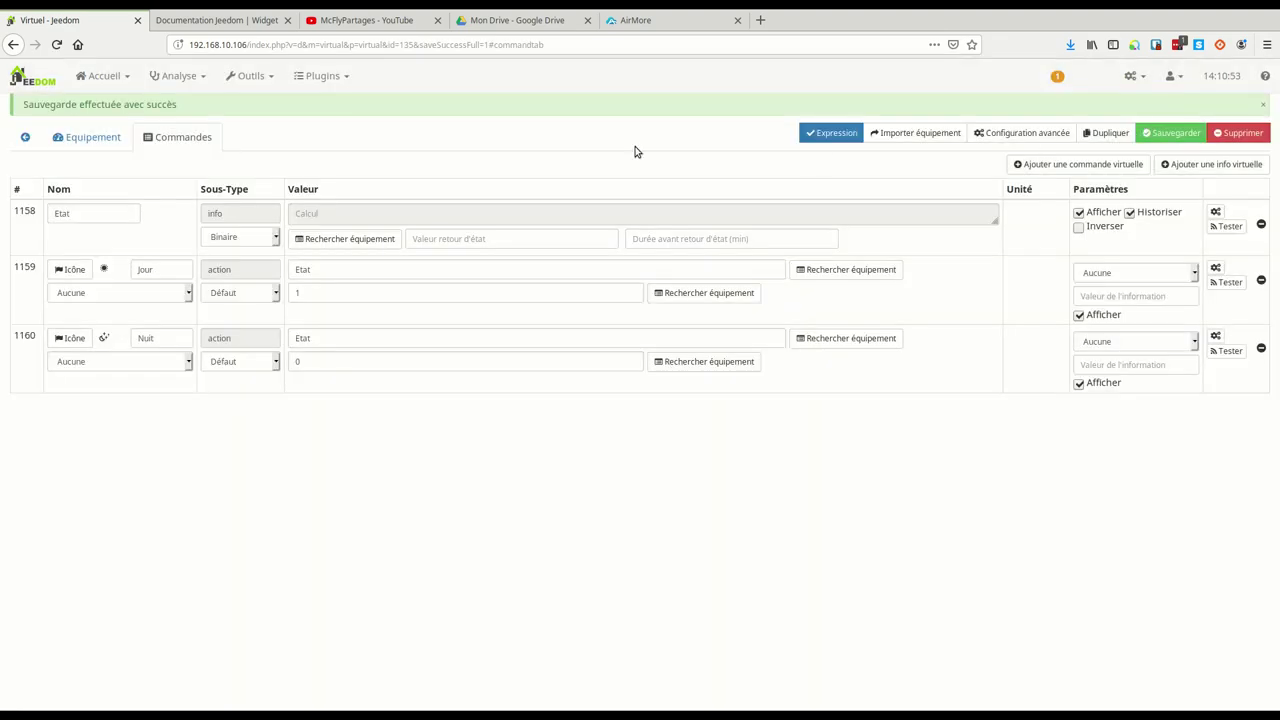
Reopen the JourNouit widget in the Widget plugin and check its preview.
left_click(320, 76)
mouse_move(354, 187)
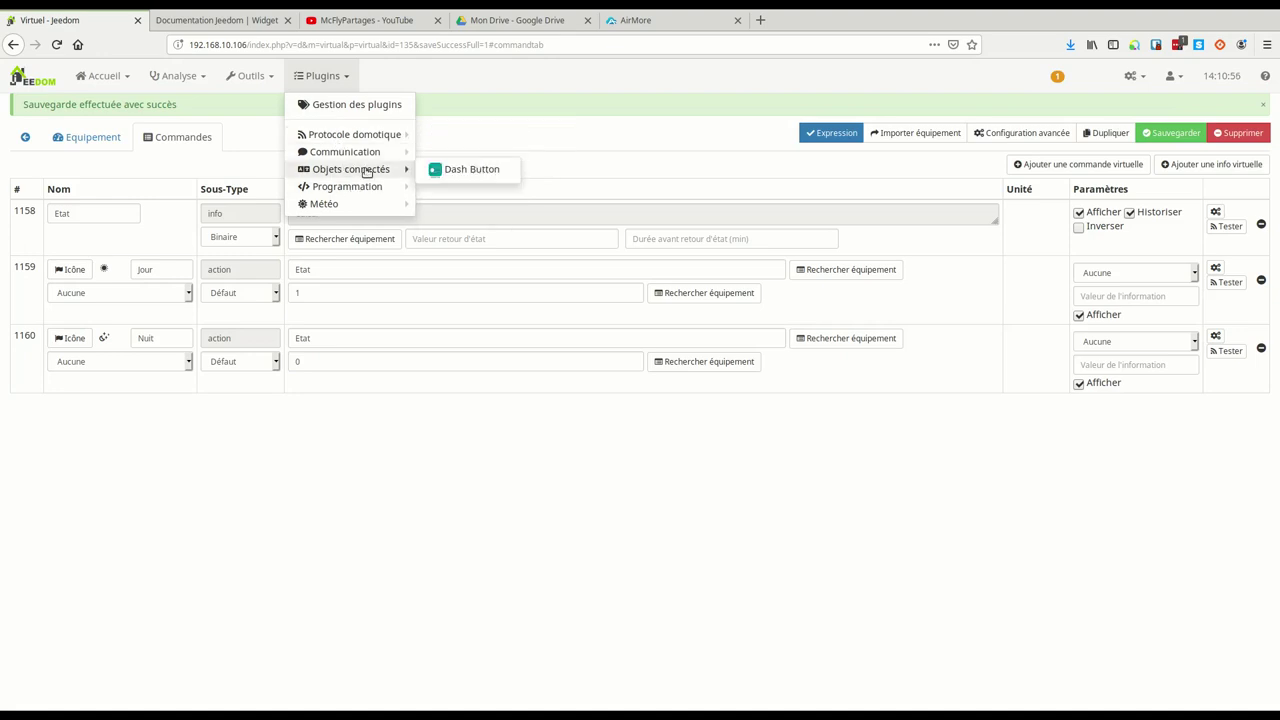
left_click(460, 207)
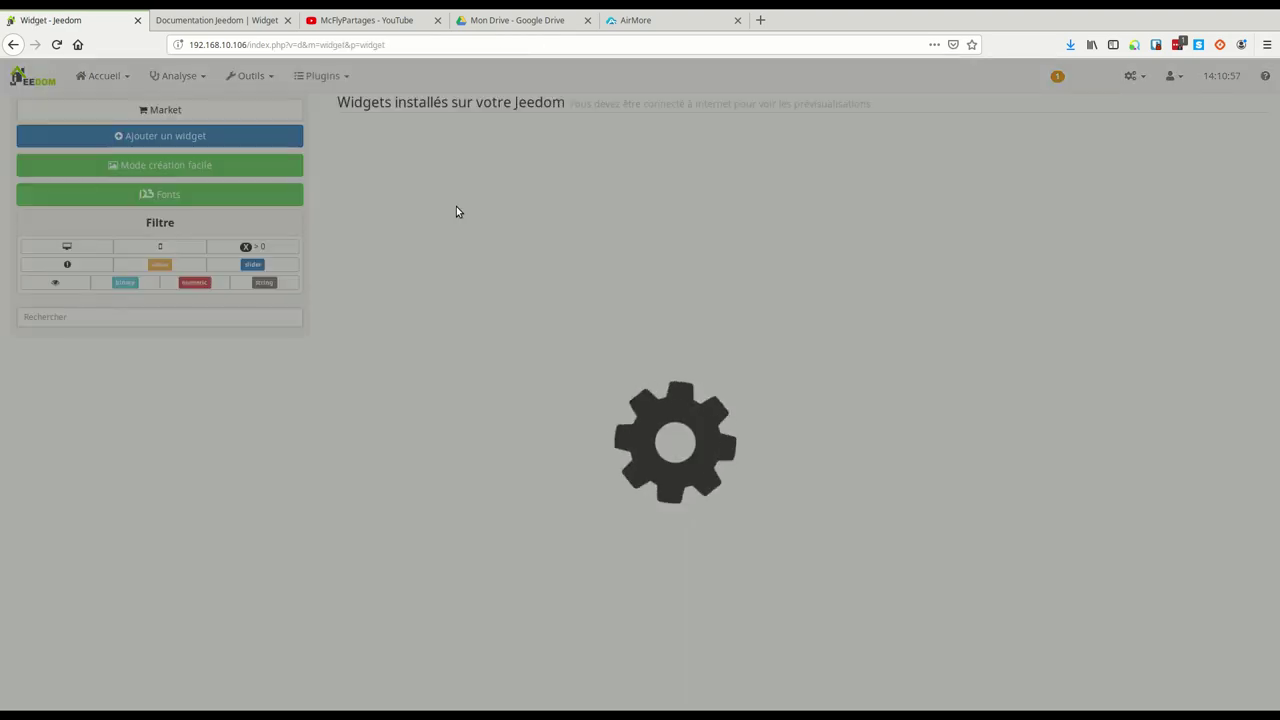
left_click(409, 162)
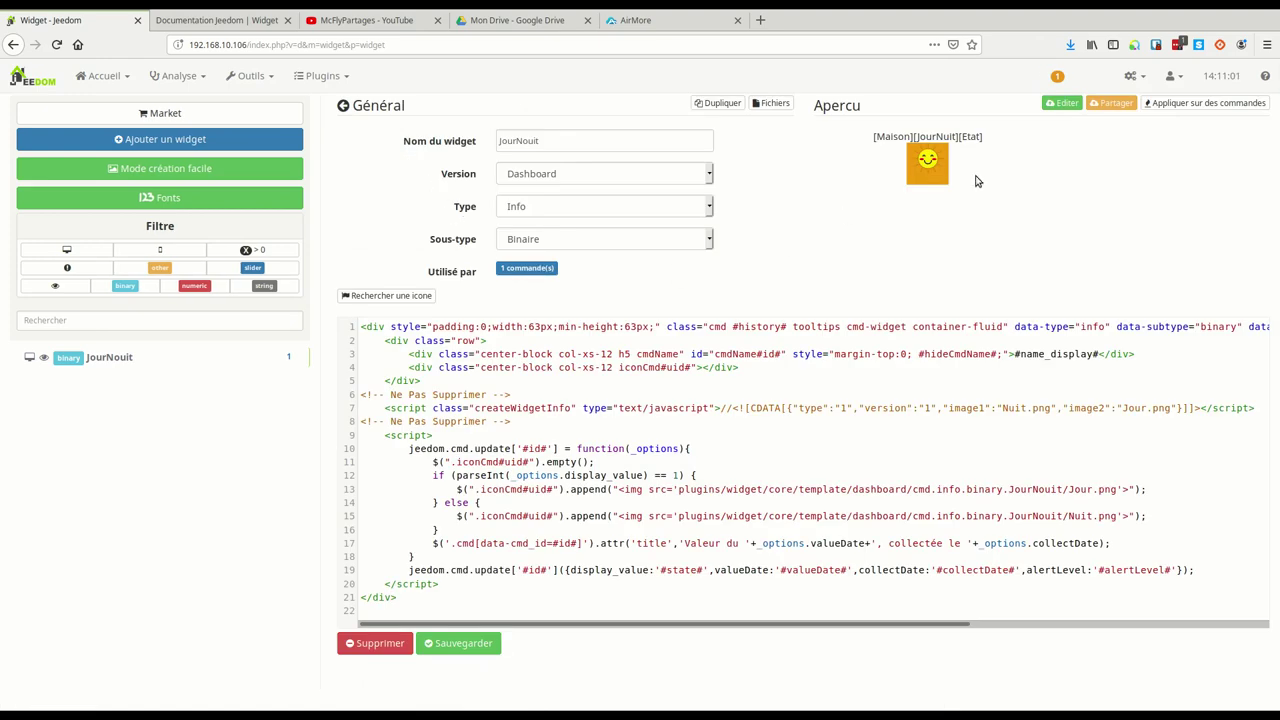
Return to the Maison dashboard and check the JourNuit tile's icon.
left_click(130, 84)
mouse_move(130, 108)
left_click(212, 105)
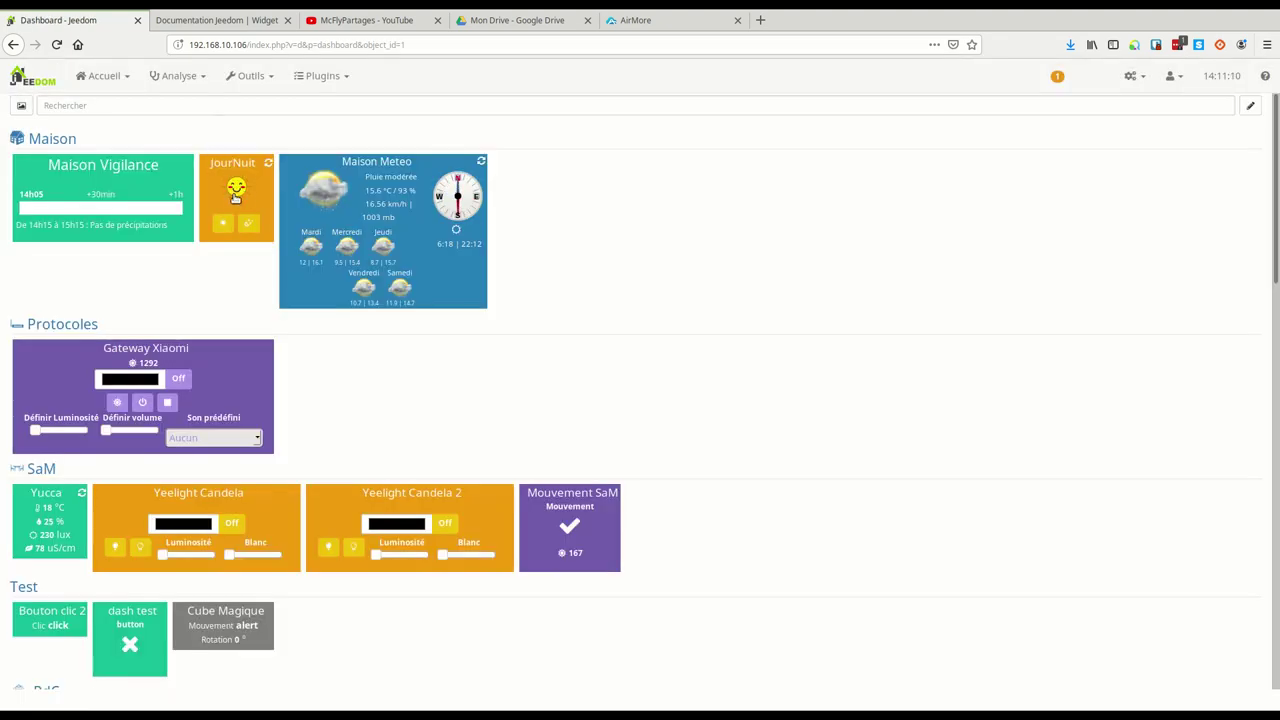
Test the JourNuit tile by switching it to Nuit and back to Jour.
left_click(251, 226)
left_click(224, 230)
Open the JourNuit virtual equipment's advanced configuration and review its display settings and command list.
left_click(237, 164)
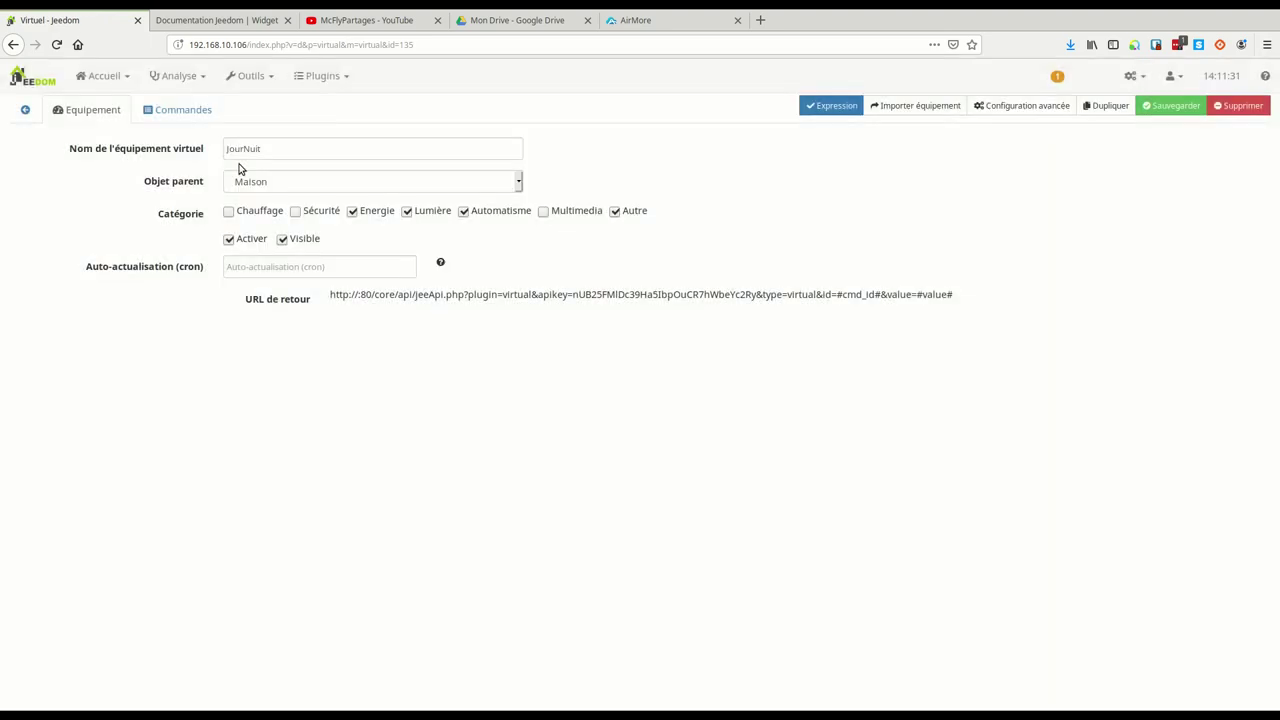
left_click(176, 112)
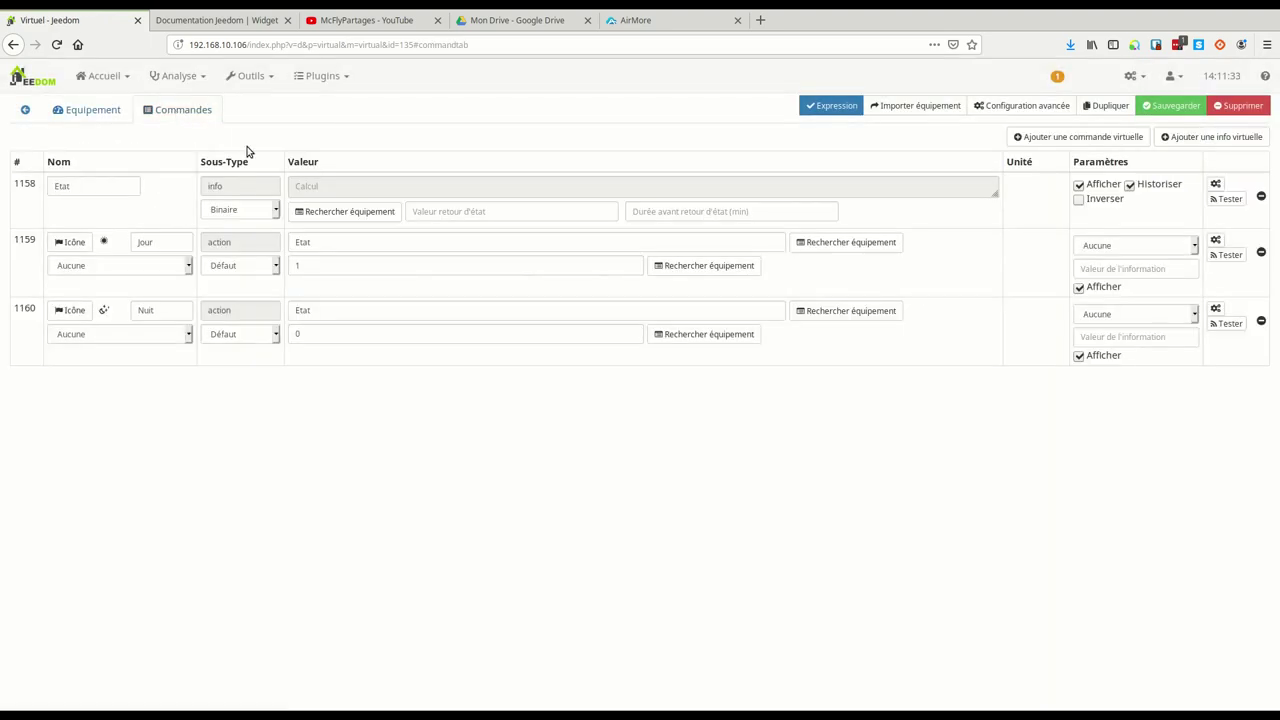
left_click(1012, 107)
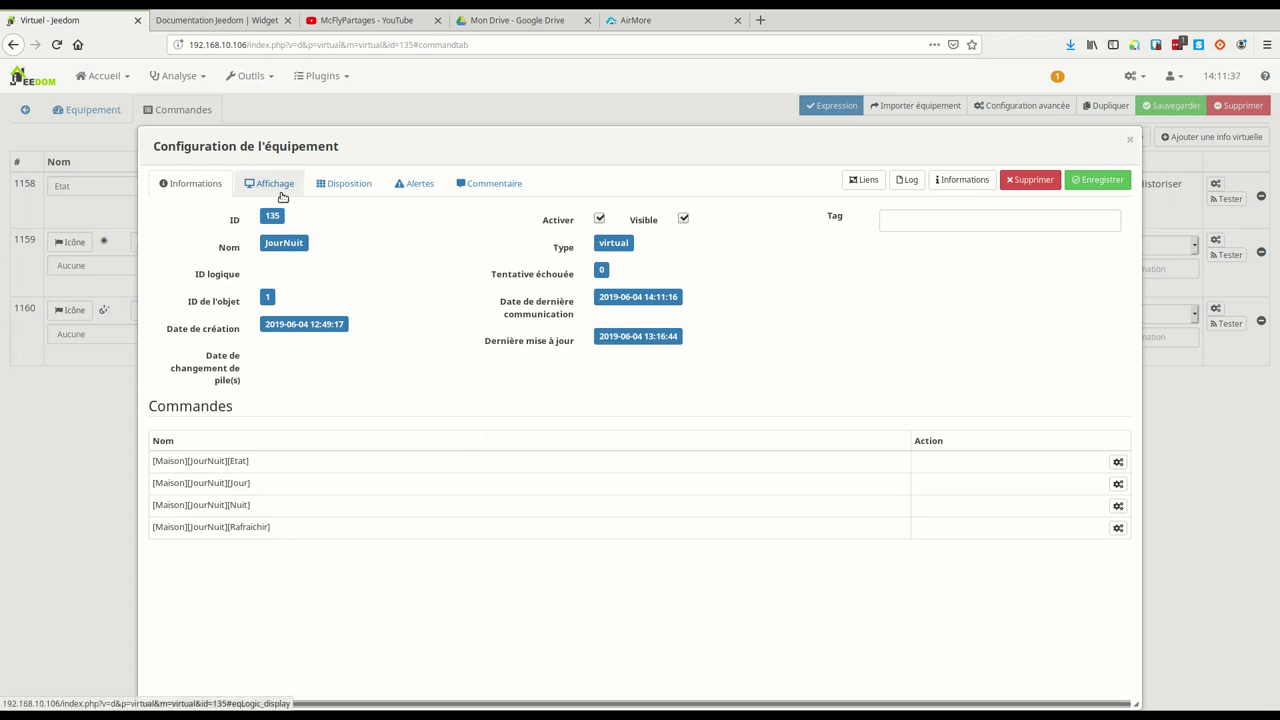
left_click(280, 190)
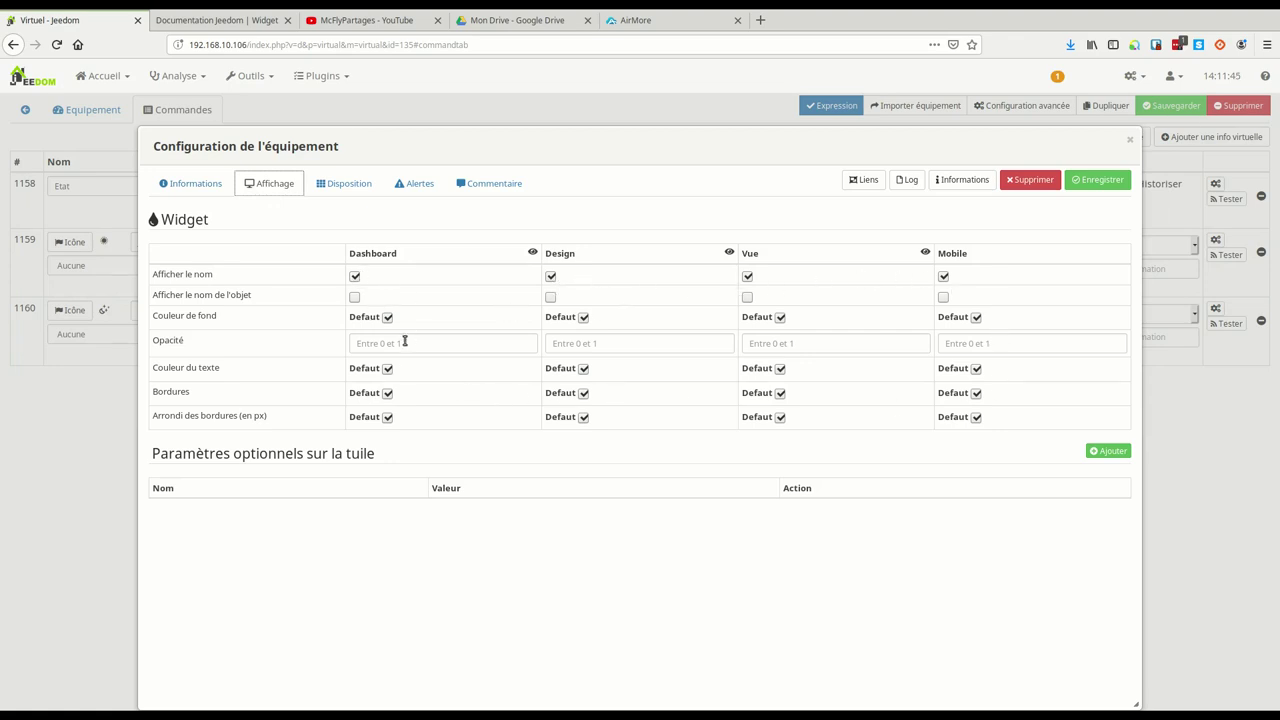
left_click(196, 188)
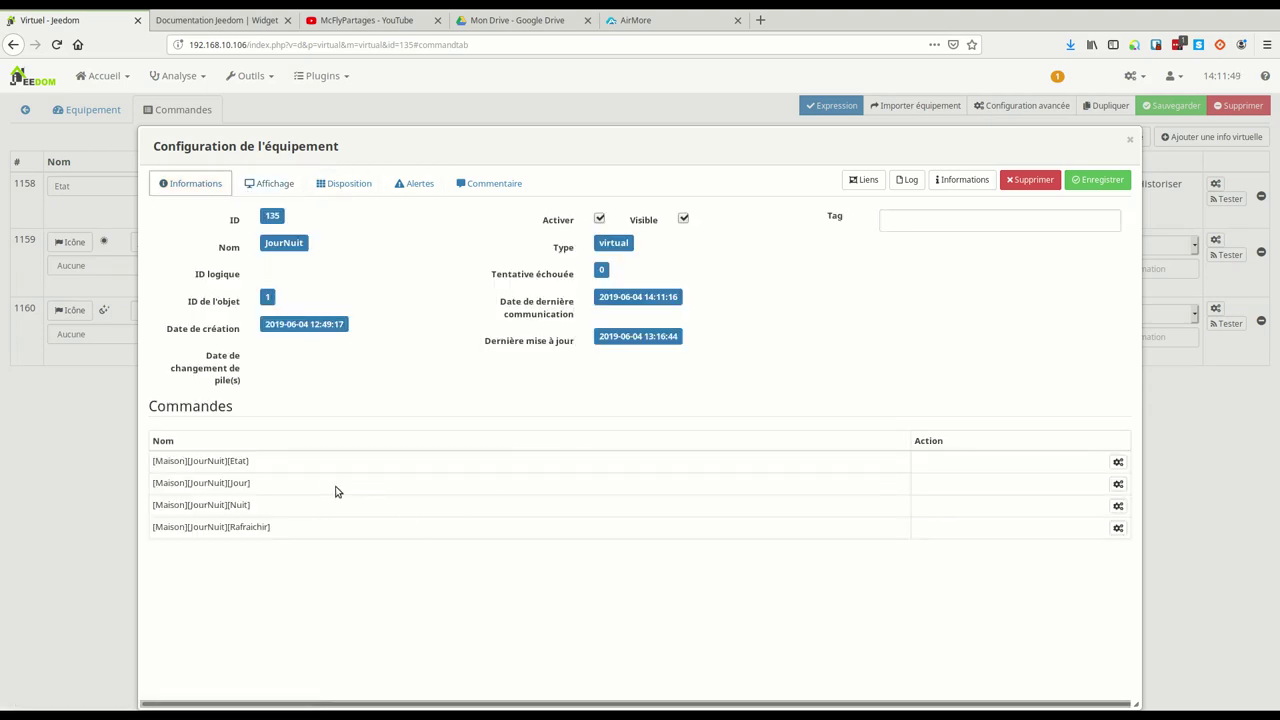
Make the JourNuit equipment's Rafraichir command not visible, save the command and close the configuration.
left_click(1117, 527)
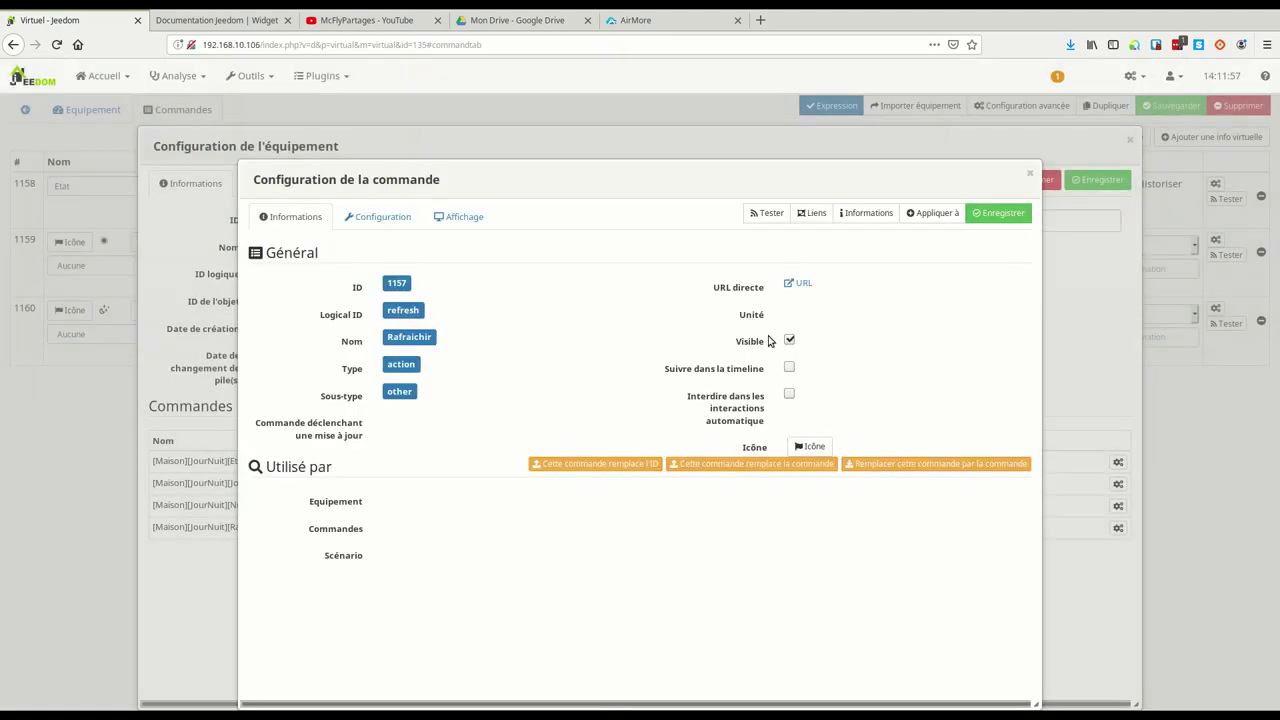
left_click(789, 340)
left_click(992, 213)
left_click(1029, 173)
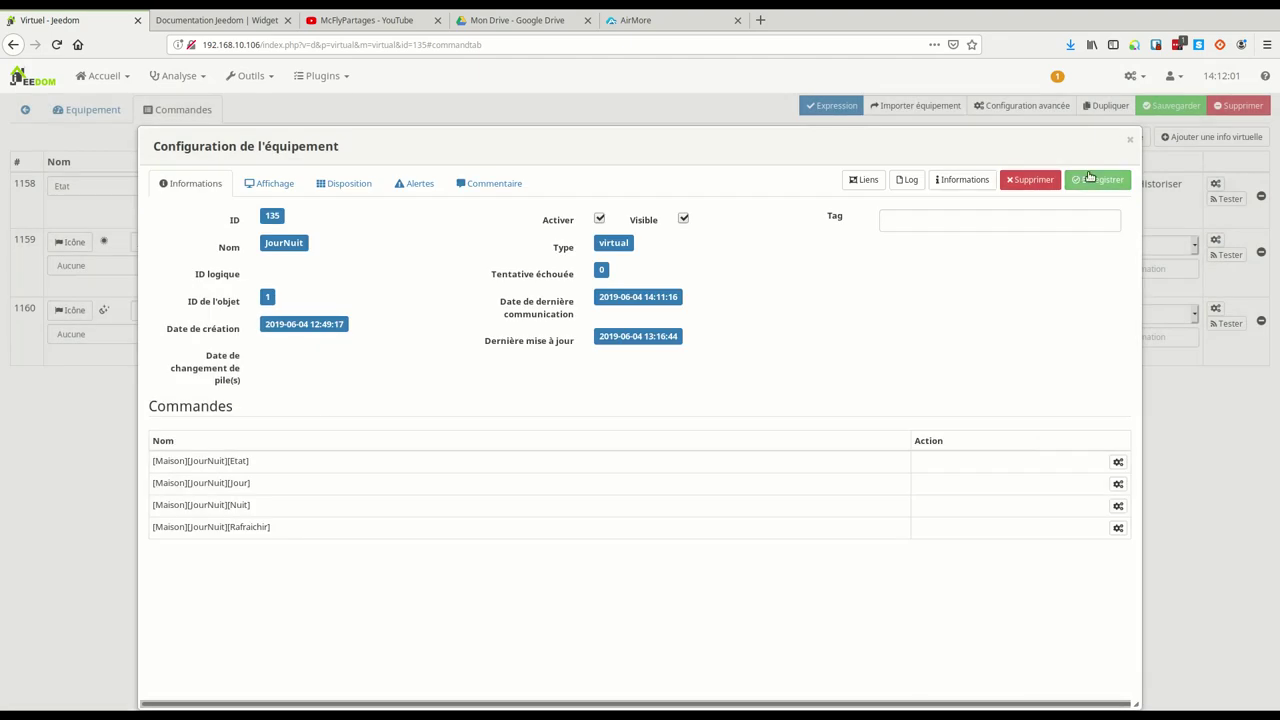
left_click(1130, 139)
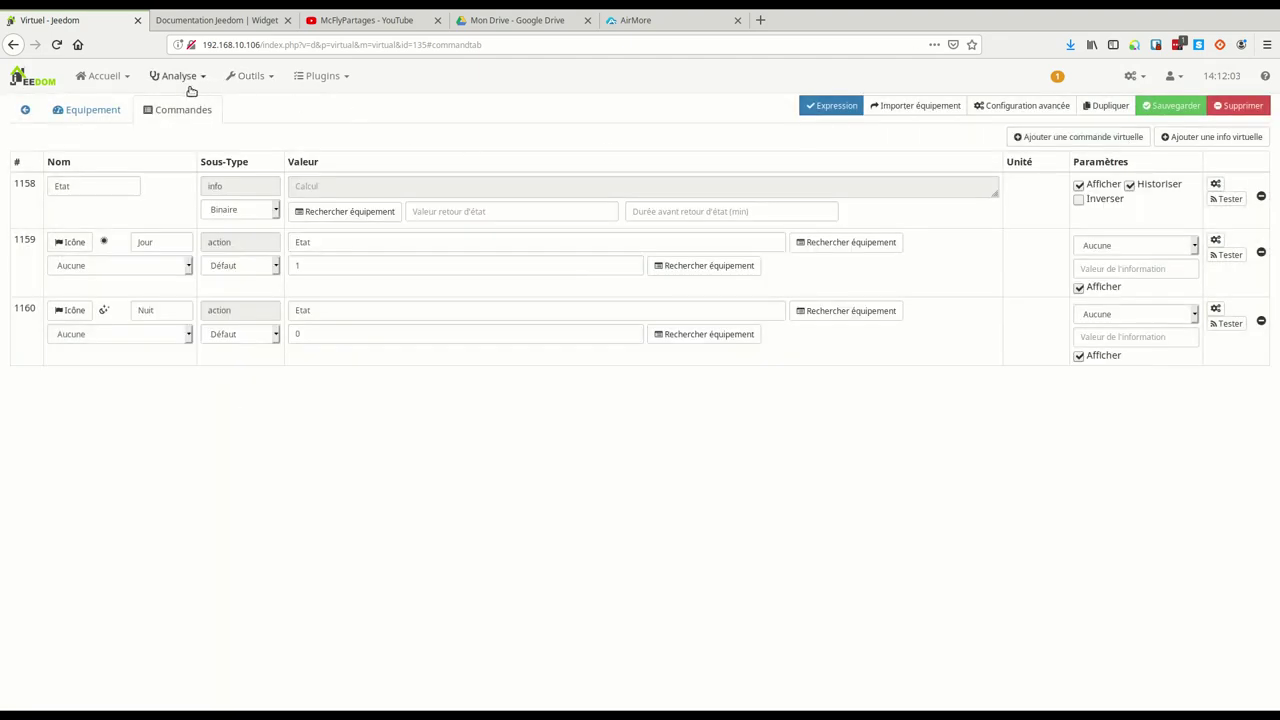
Return to the dashboard without saving the equipment page and check the JourNuit tile.
left_click(104, 77)
left_click(116, 104)
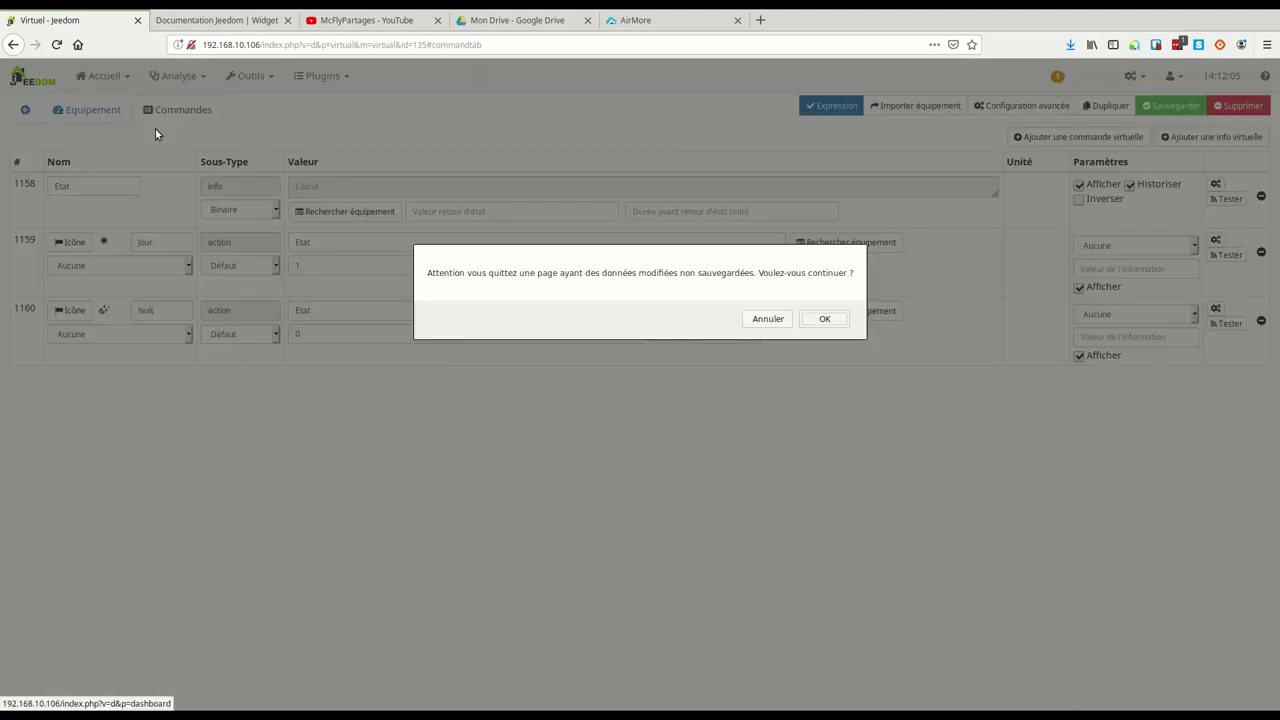
left_click(822, 320)
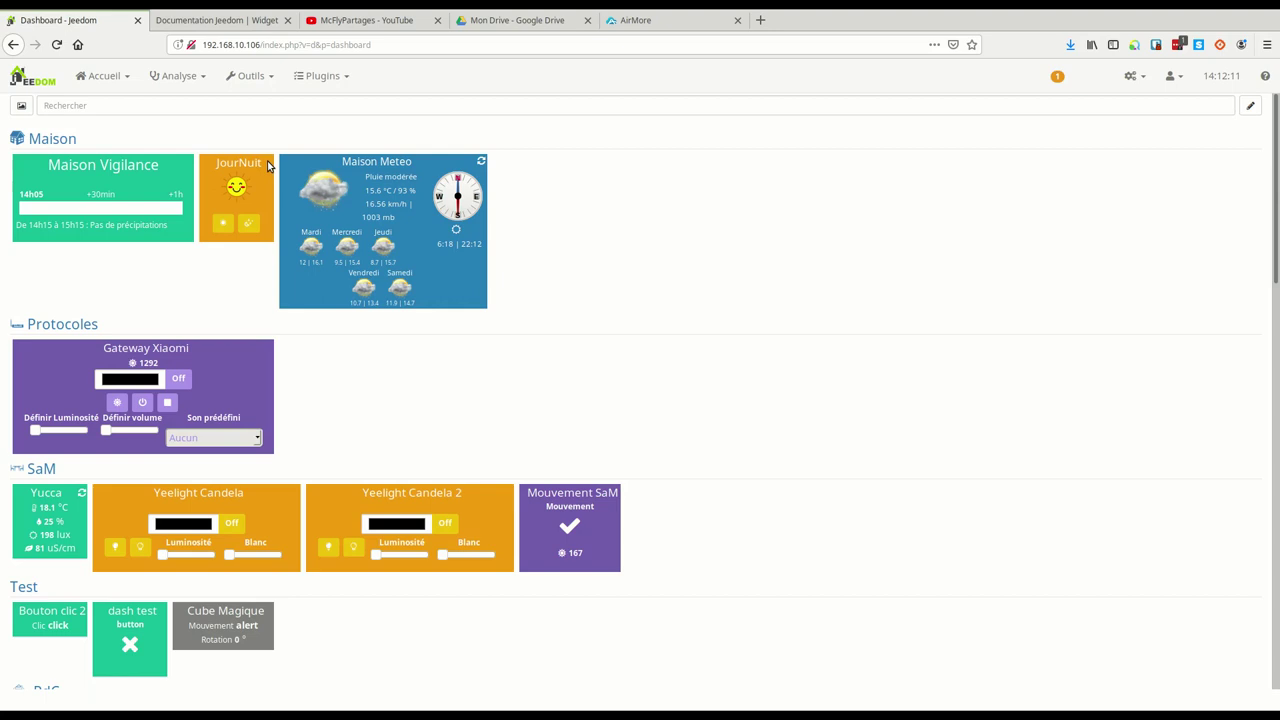
Open the Widget plugin from the dashboard.
left_click(324, 79)
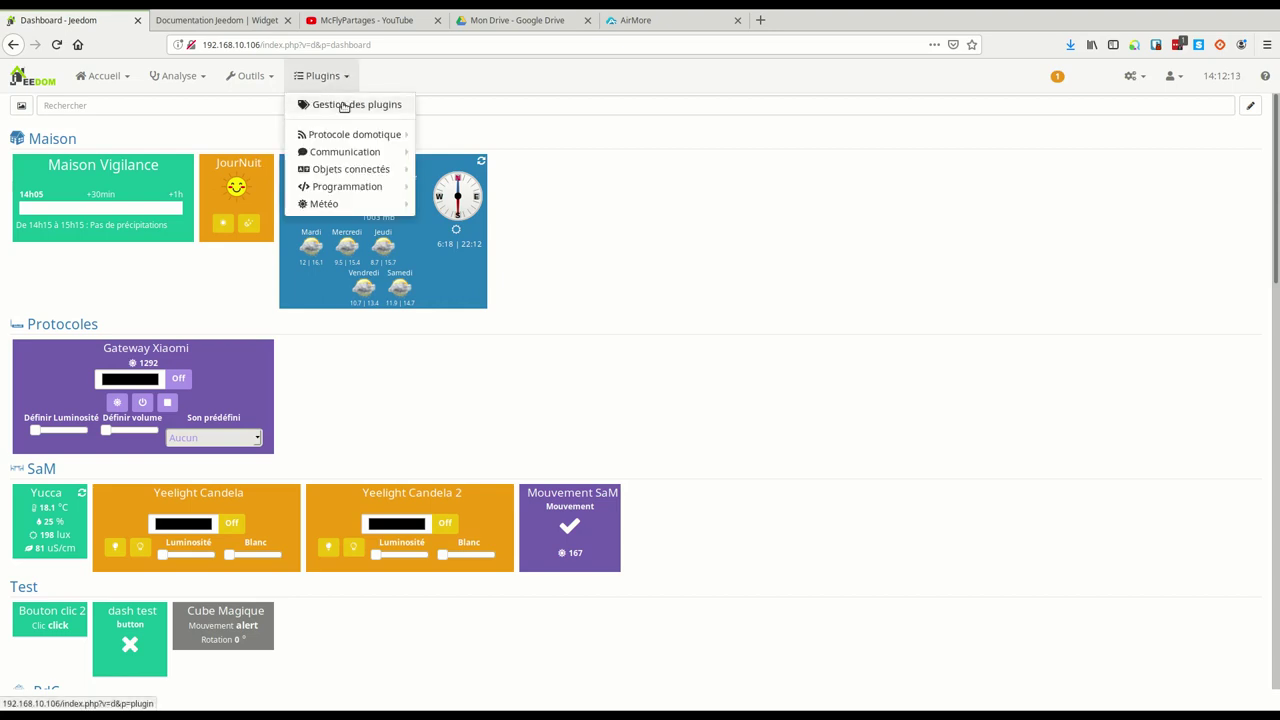
mouse_move(338, 189)
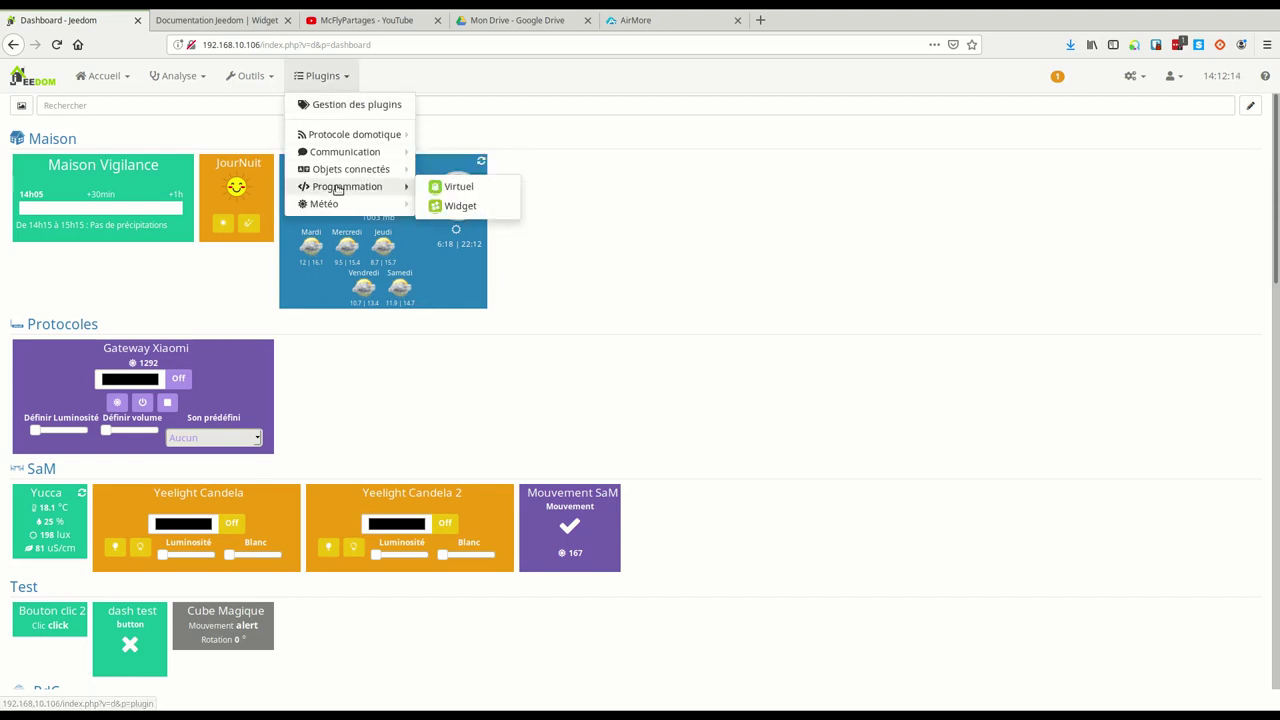
left_click(449, 207)
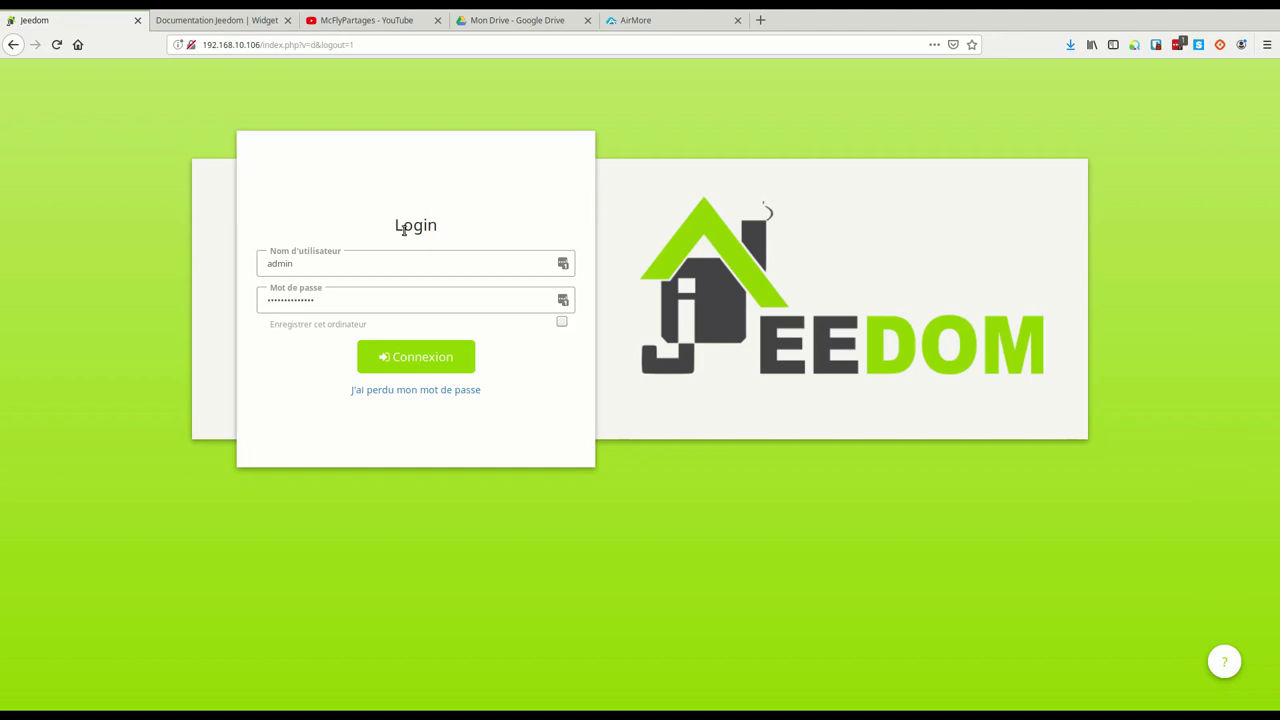
Log in to Jeedom with the prefilled admin account credentials.
left_click(401, 352)
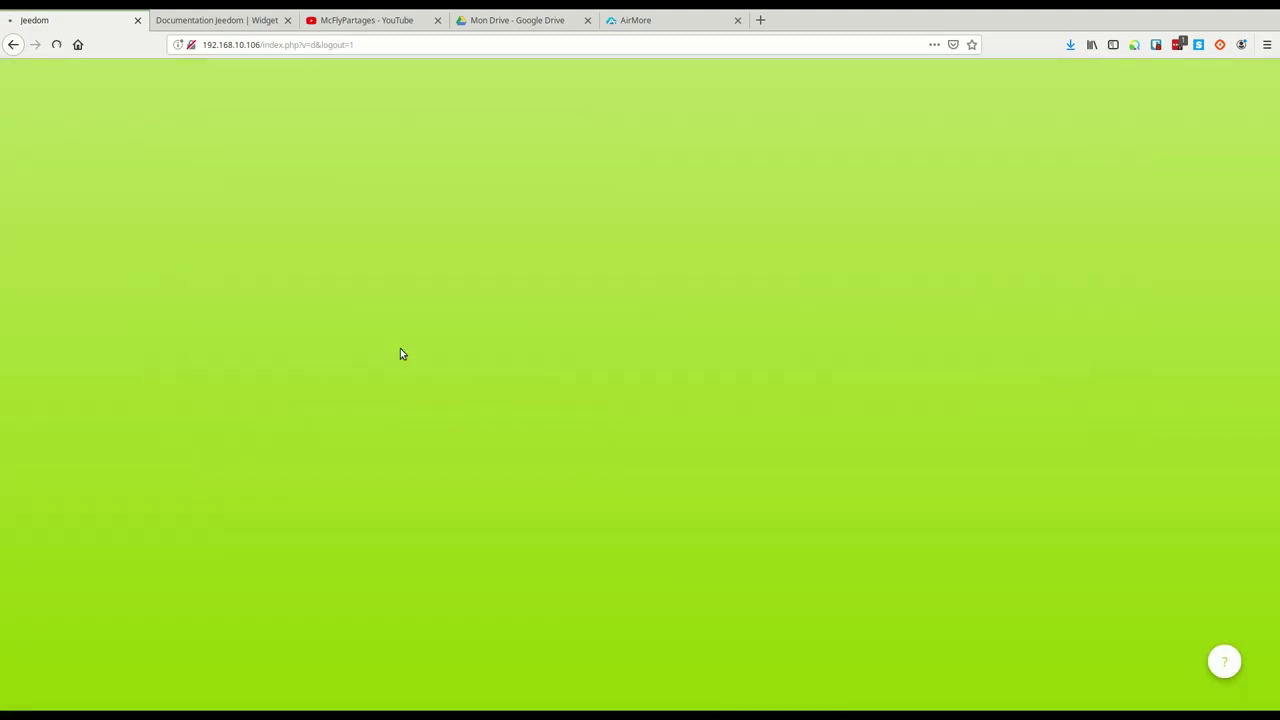